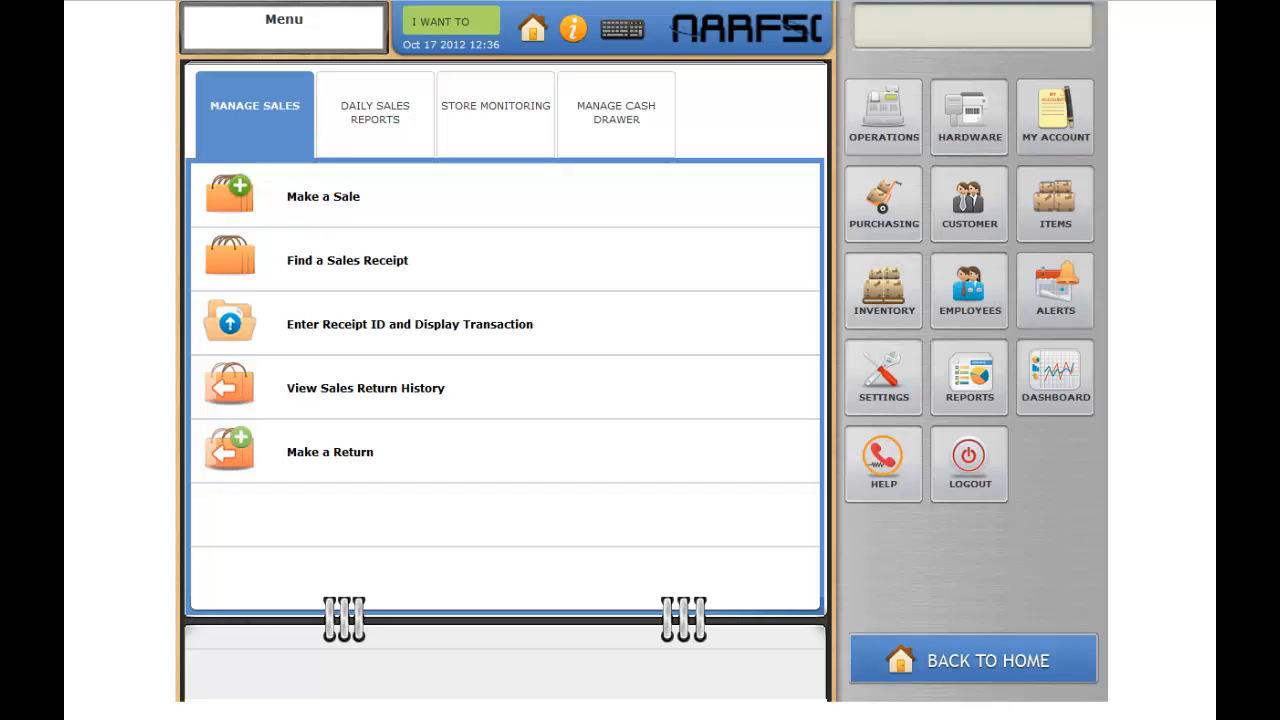
# Display the list of existing stores in the store settings.
pyautogui.click(888, 390)
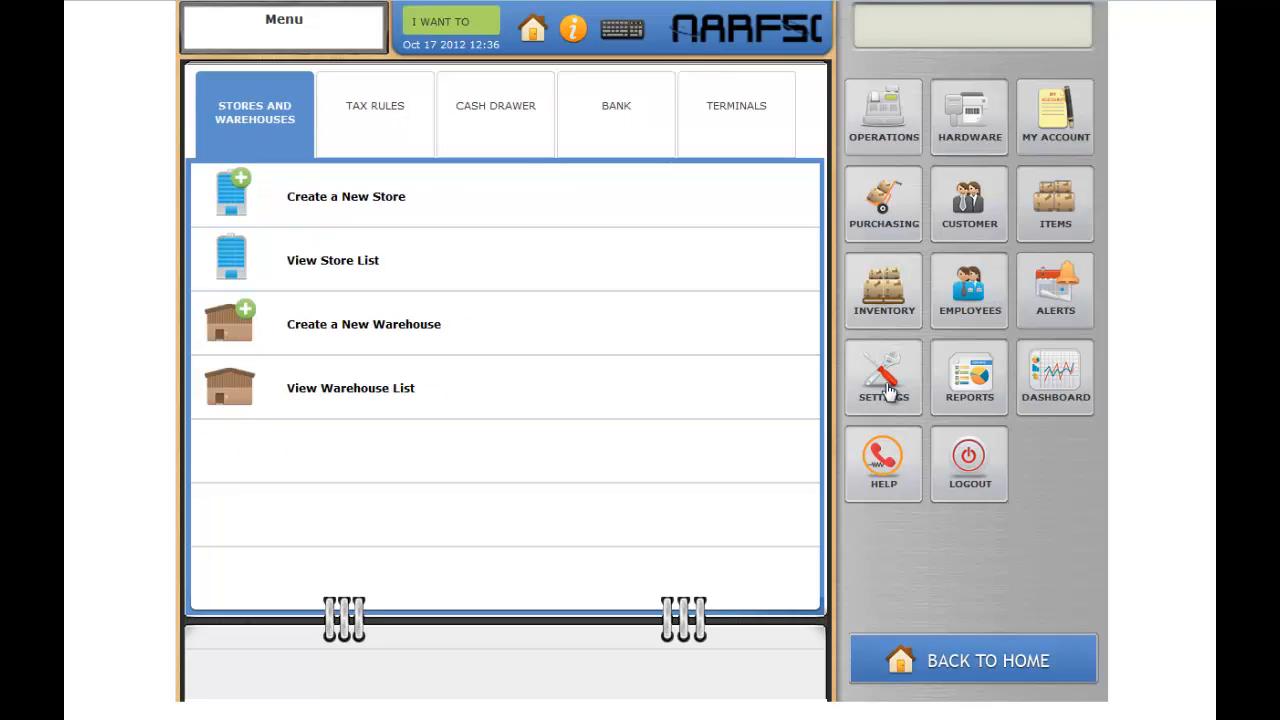
pyautogui.click(298, 265)
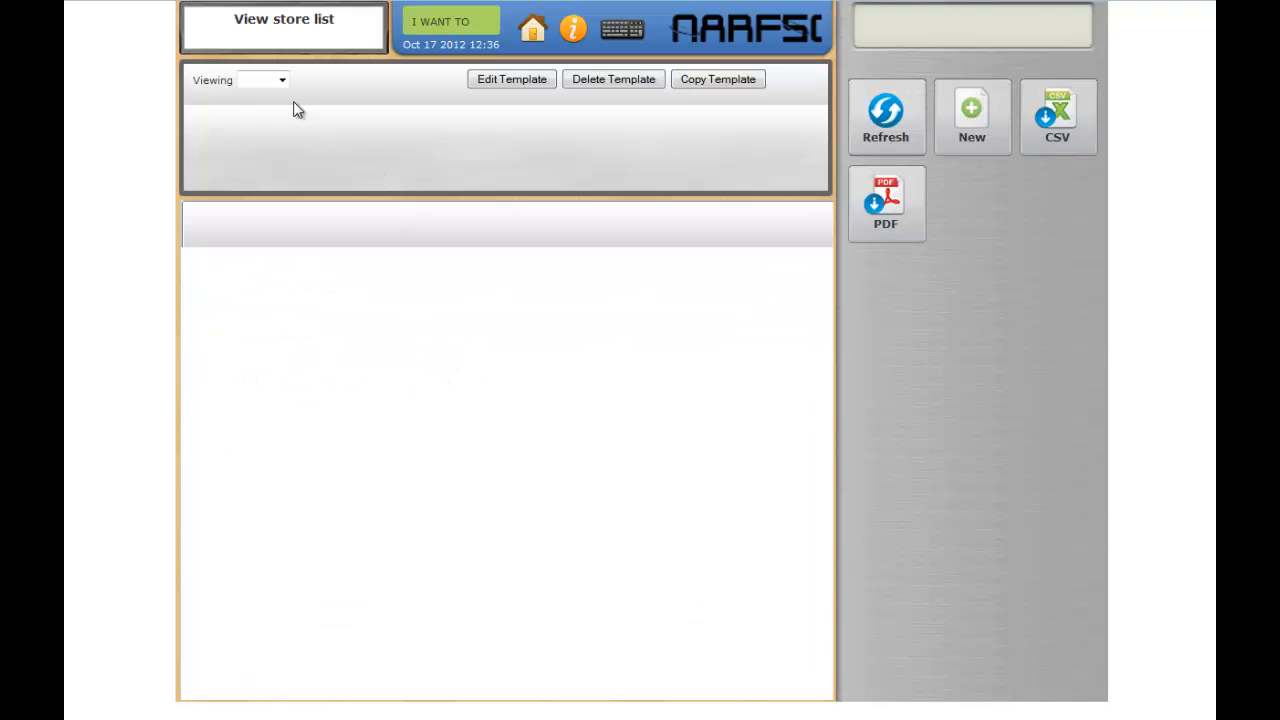
pyautogui.click(280, 80)
pyautogui.click(262, 109)
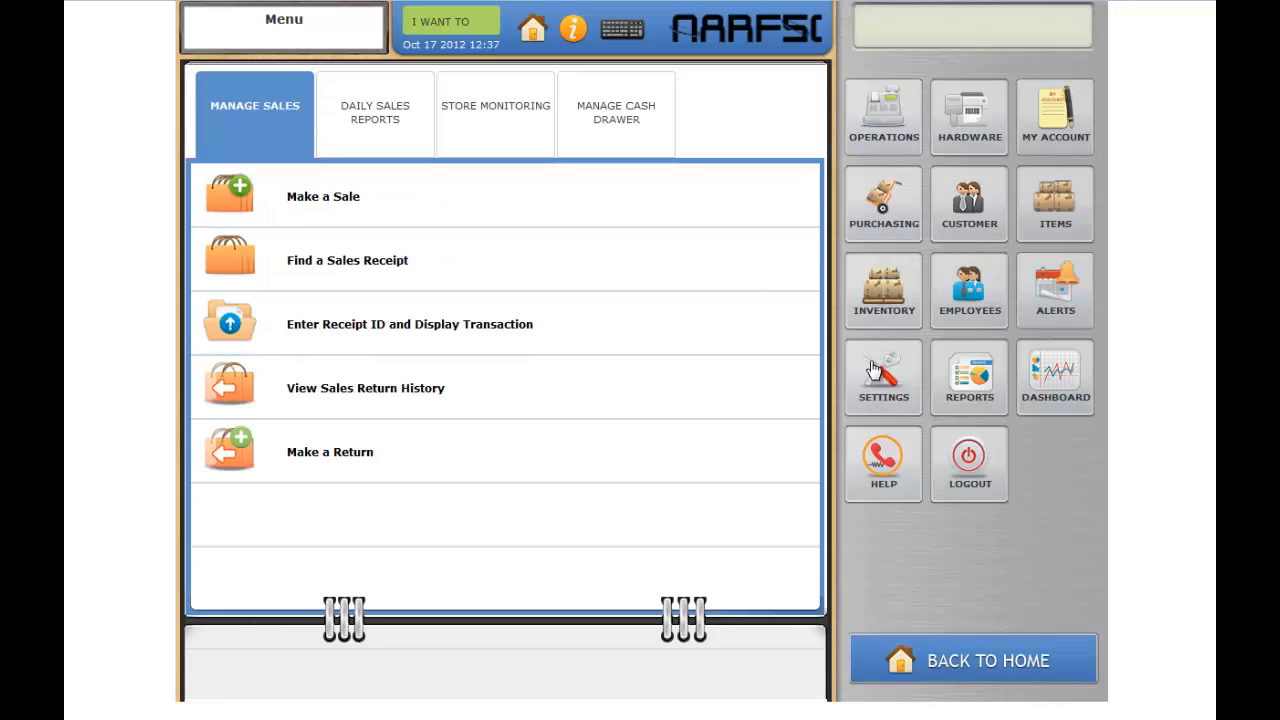
# Create a new store named Austin South with its state set to TX, and save it.
pyautogui.click(873, 370)
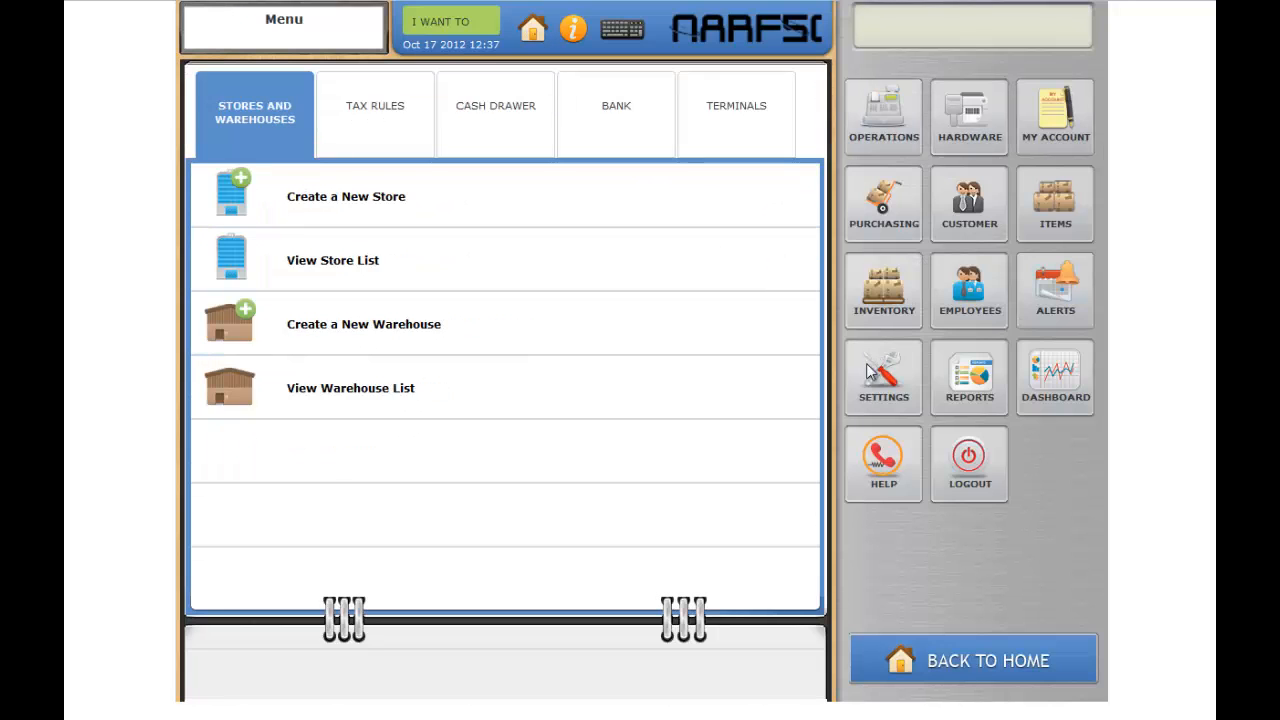
pyautogui.click(343, 208)
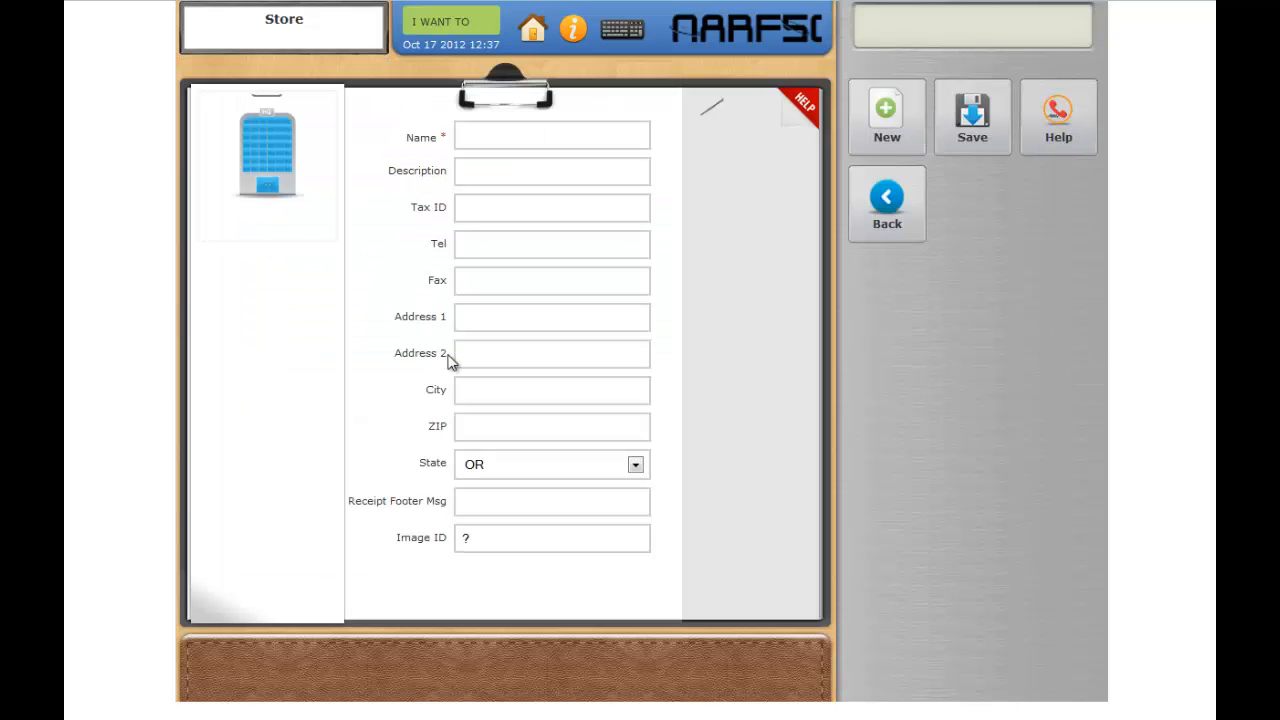
pyautogui.click(498, 138)
pyautogui.write('Austin South')
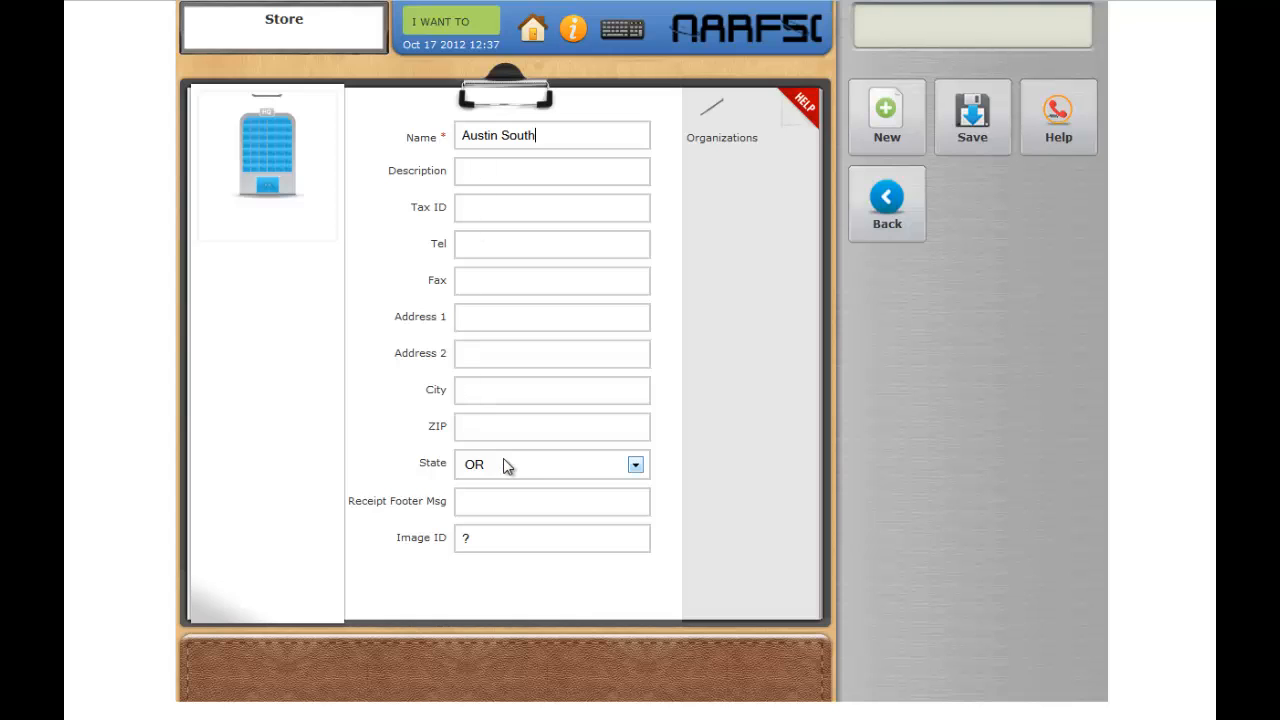
pyautogui.click(640, 468)
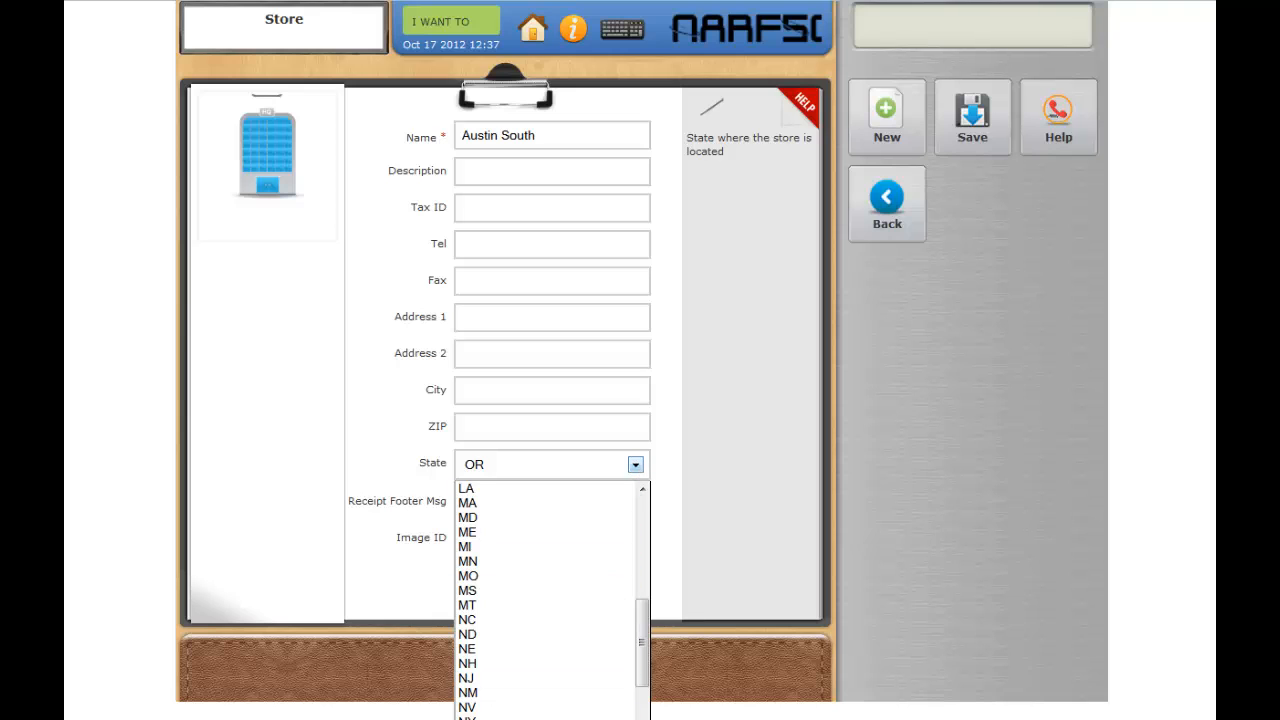
pyautogui.scroll(-3, 594, 677)
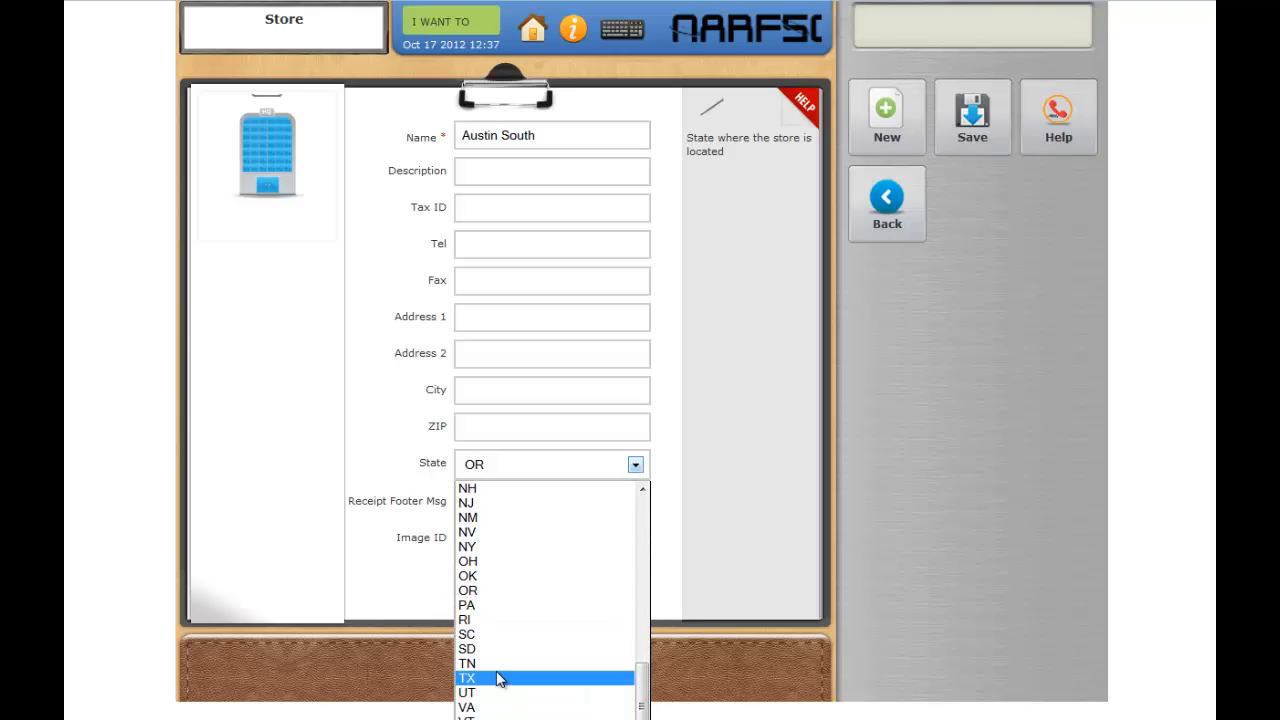
pyautogui.click(500, 683)
pyautogui.click(972, 130)
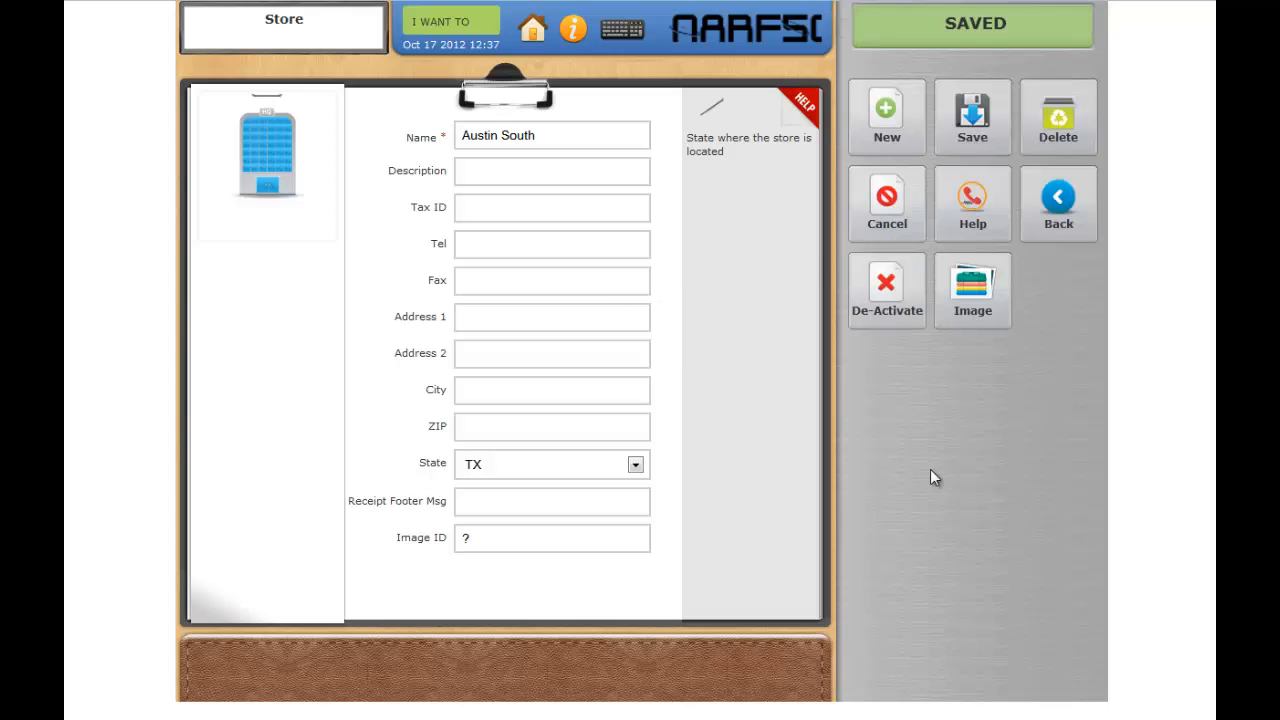
pyautogui.click(1060, 218)
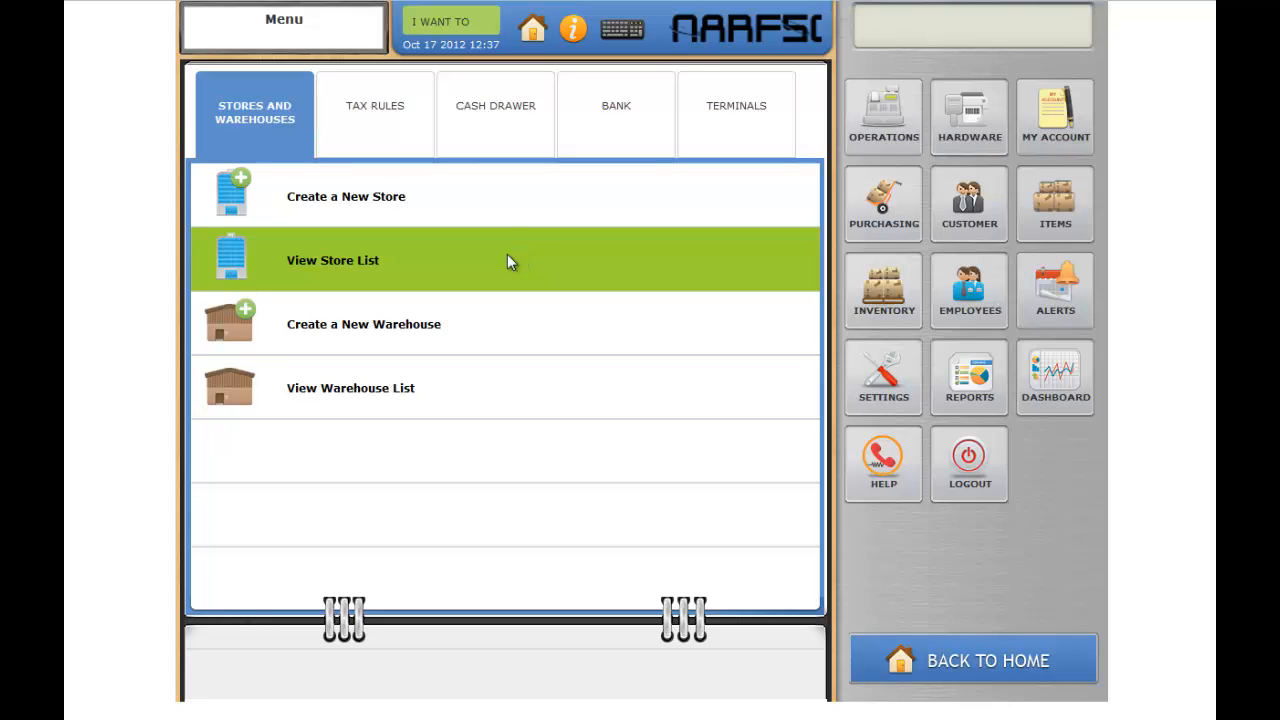
# Set the float amount of the Austin South CashBook cash drawer to 200.00 and save the record.
pyautogui.click(507, 110)
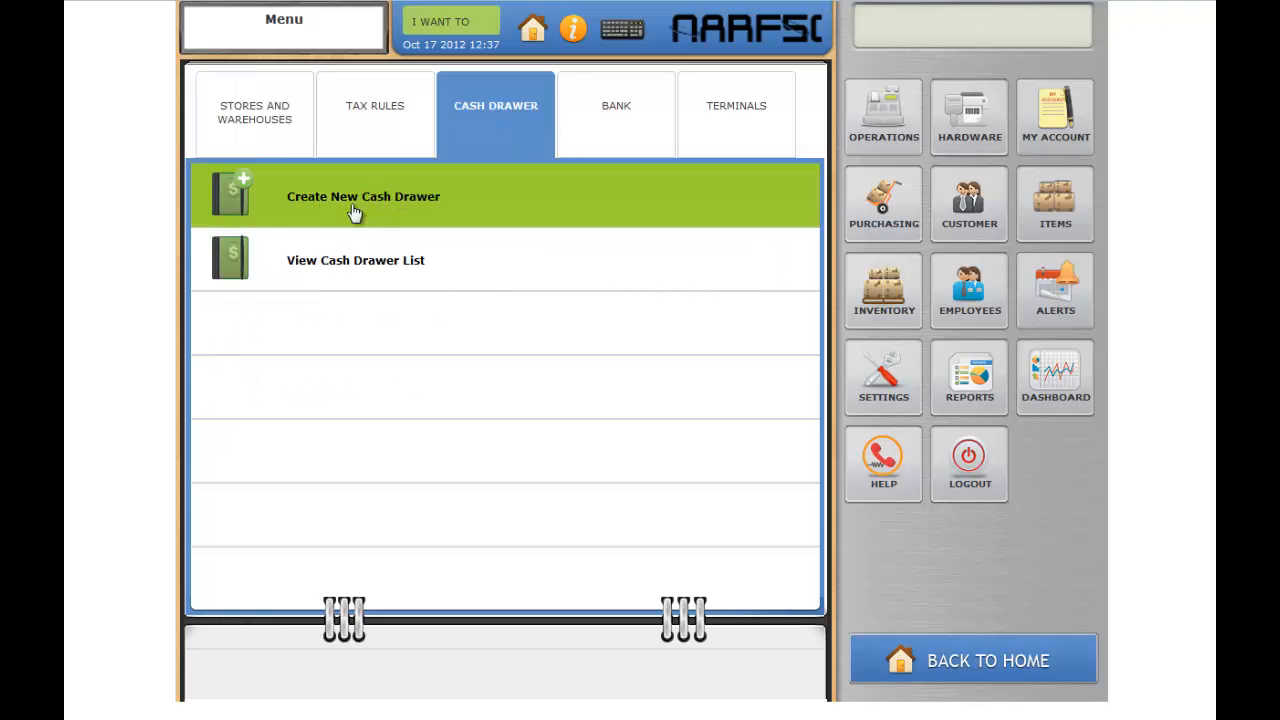
pyautogui.click(342, 266)
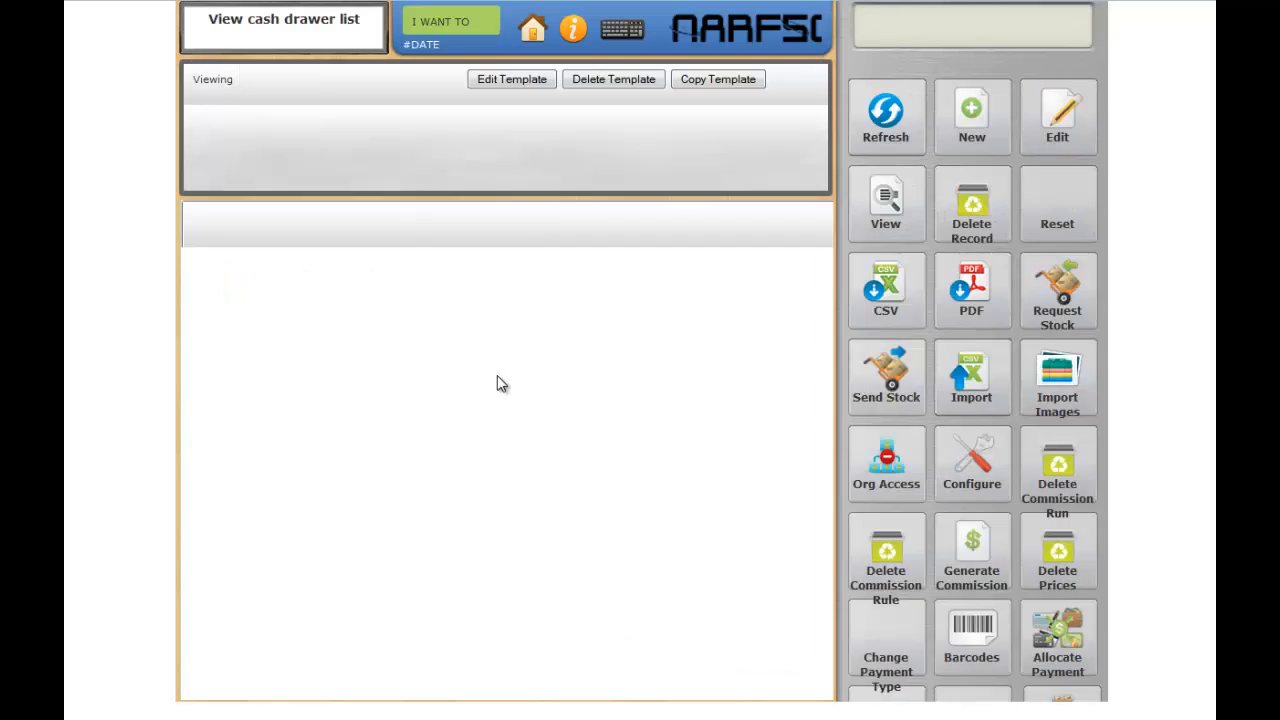
pyautogui.click(313, 82)
pyautogui.click(308, 109)
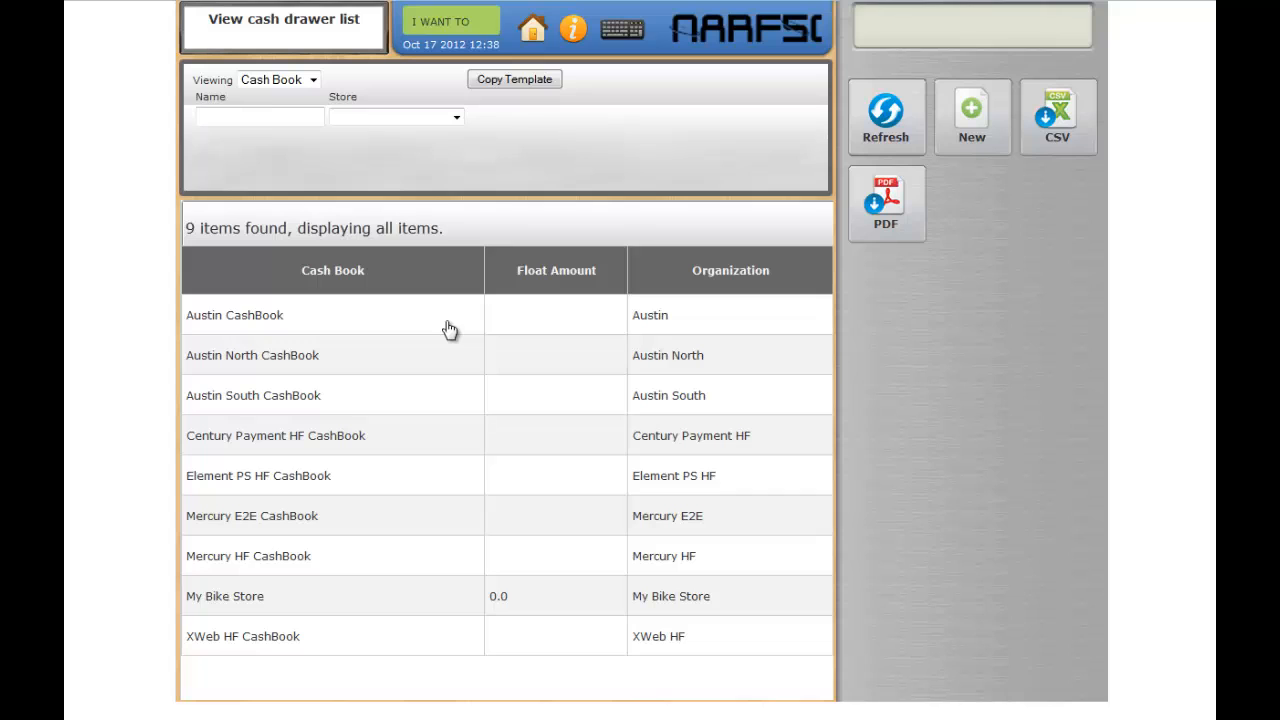
pyautogui.click(221, 405)
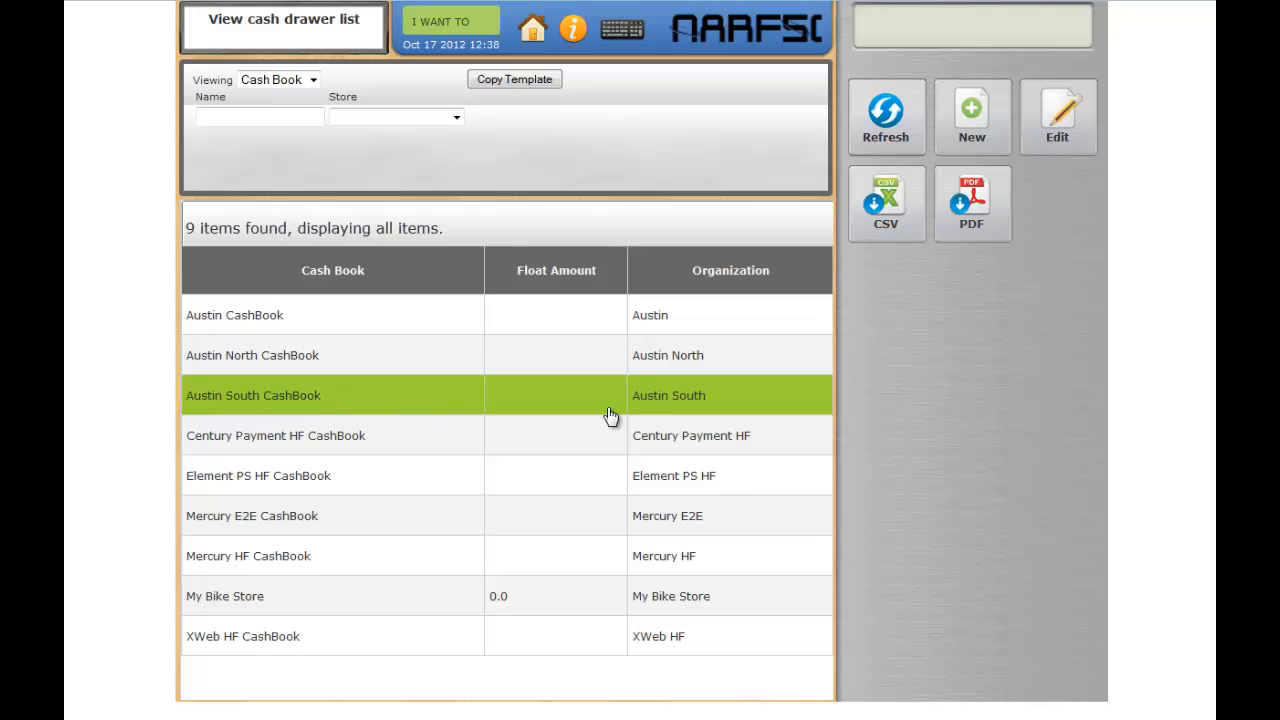
pyautogui.click(1066, 133)
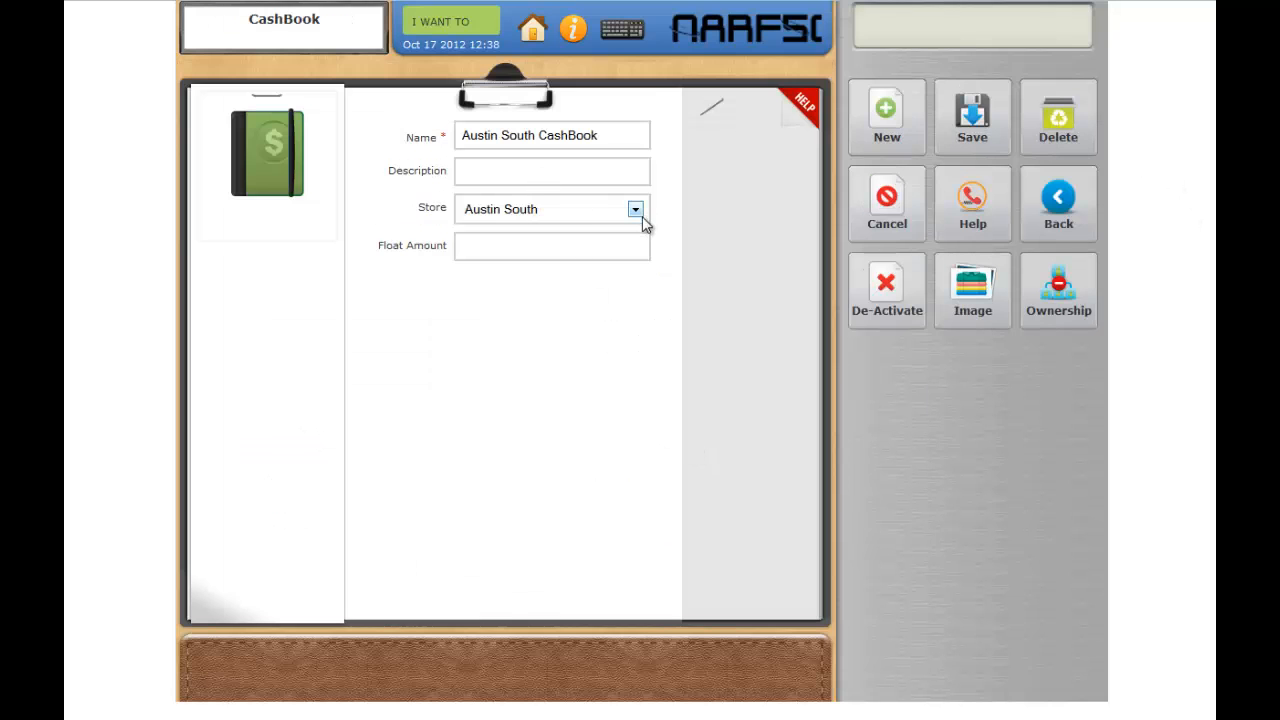
pyautogui.click(561, 248)
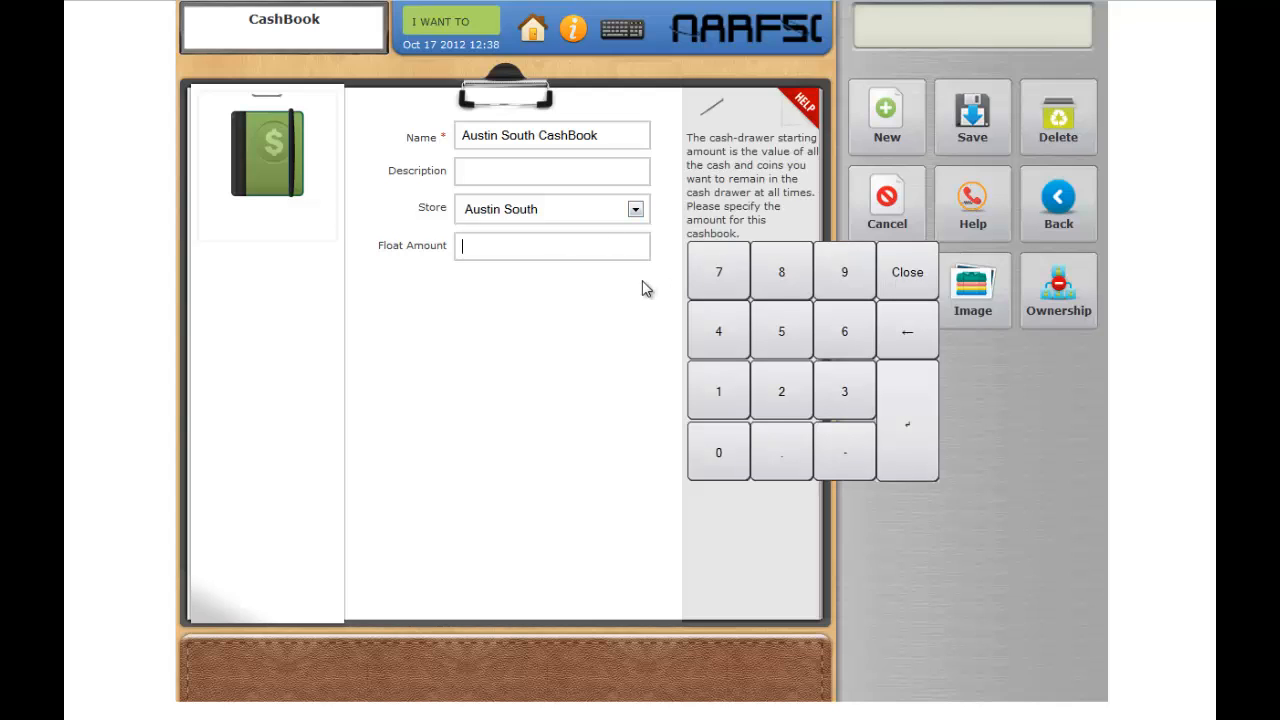
pyautogui.write('200.00')
pyautogui.click(992, 121)
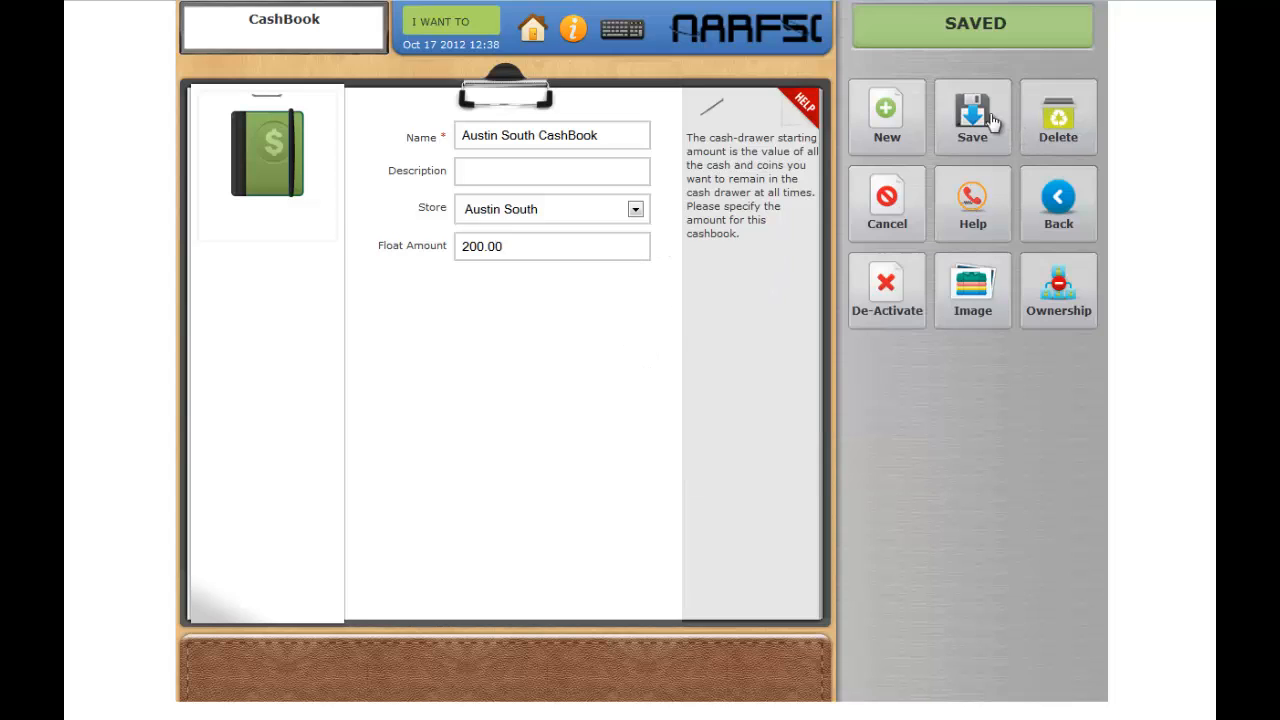
pyautogui.click(1066, 208)
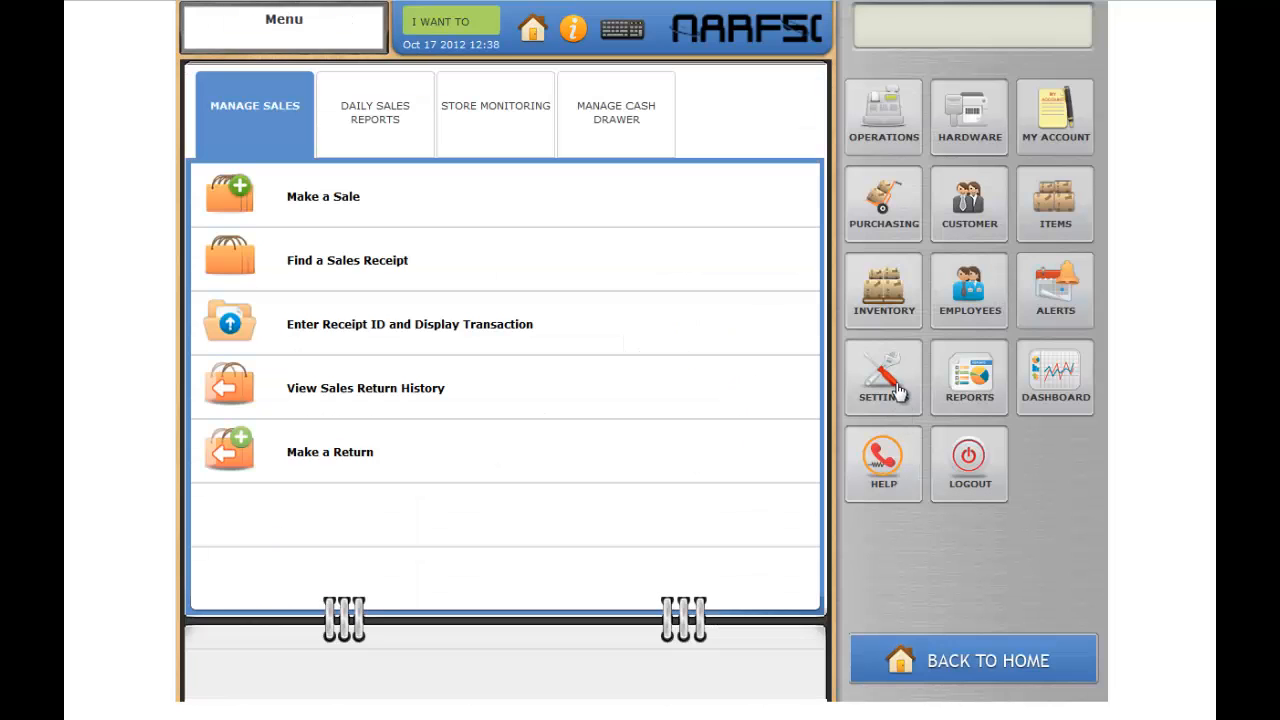
# View the list of terminals in the Terminal template to check the one belonging to Austin South, and return to the home menu.
pyautogui.click(894, 386)
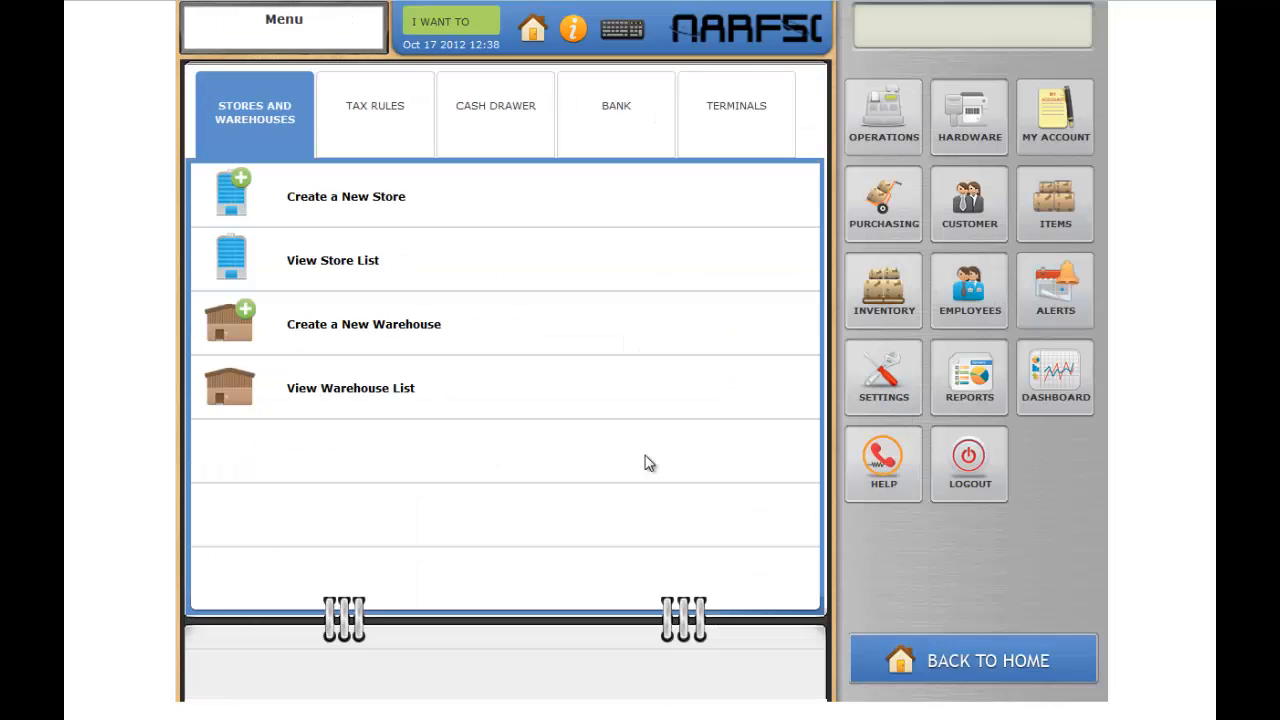
pyautogui.click(740, 112)
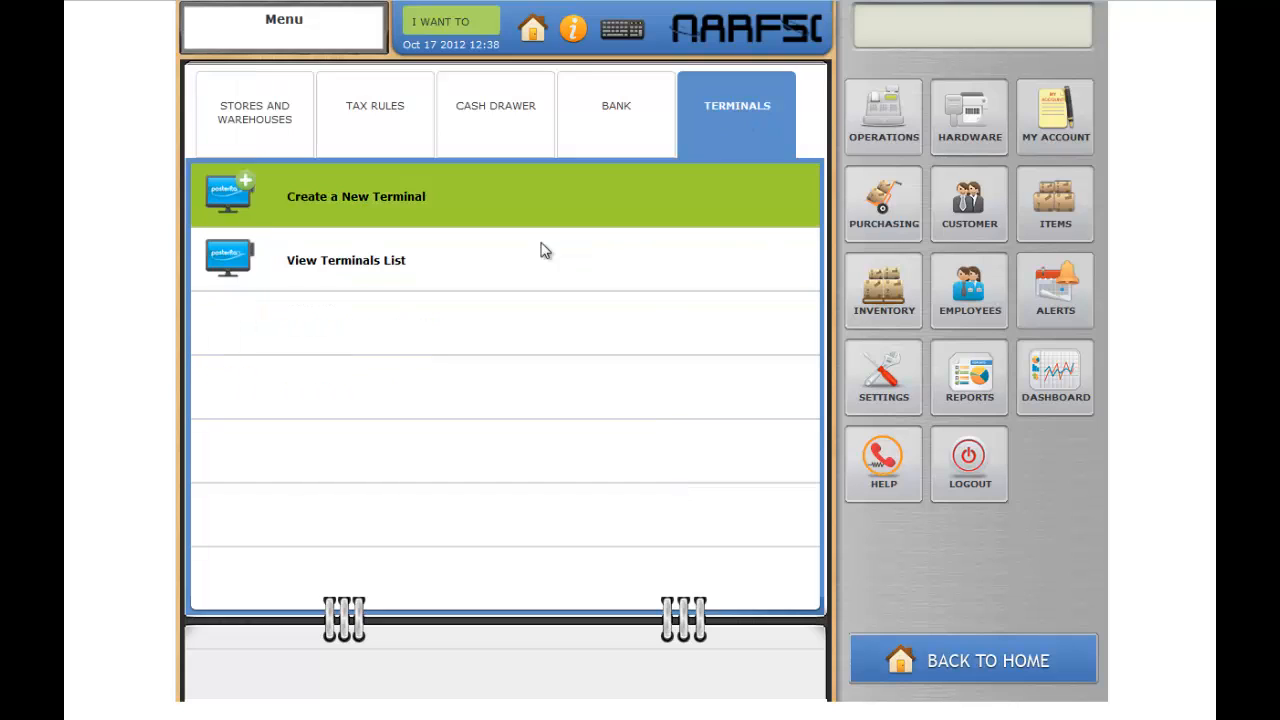
pyautogui.click(389, 266)
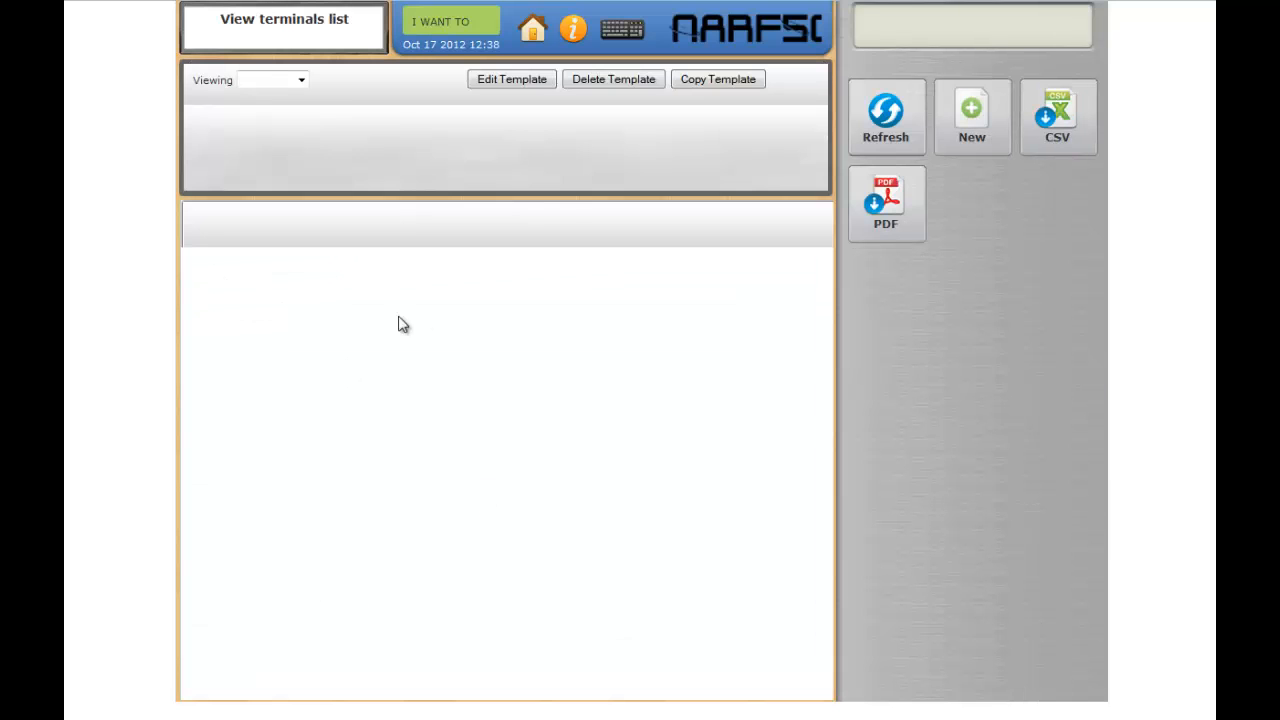
pyautogui.click(301, 80)
pyautogui.click(266, 108)
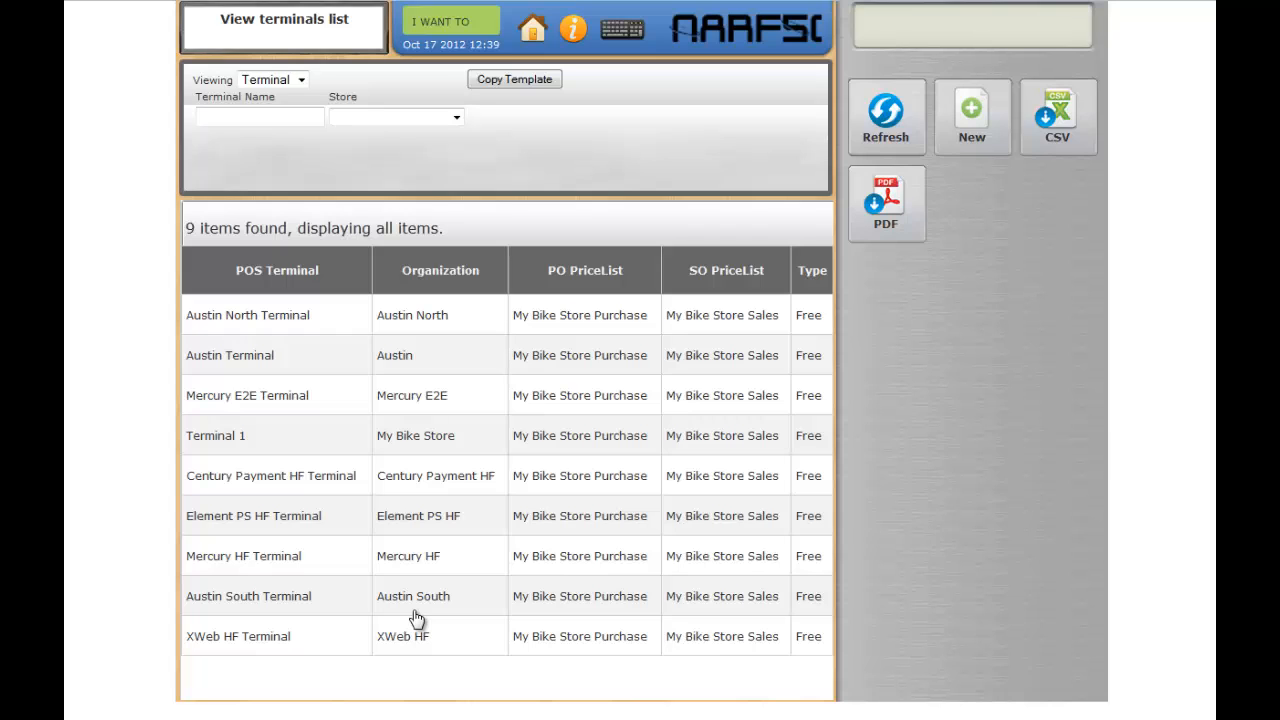
pyautogui.click(534, 33)
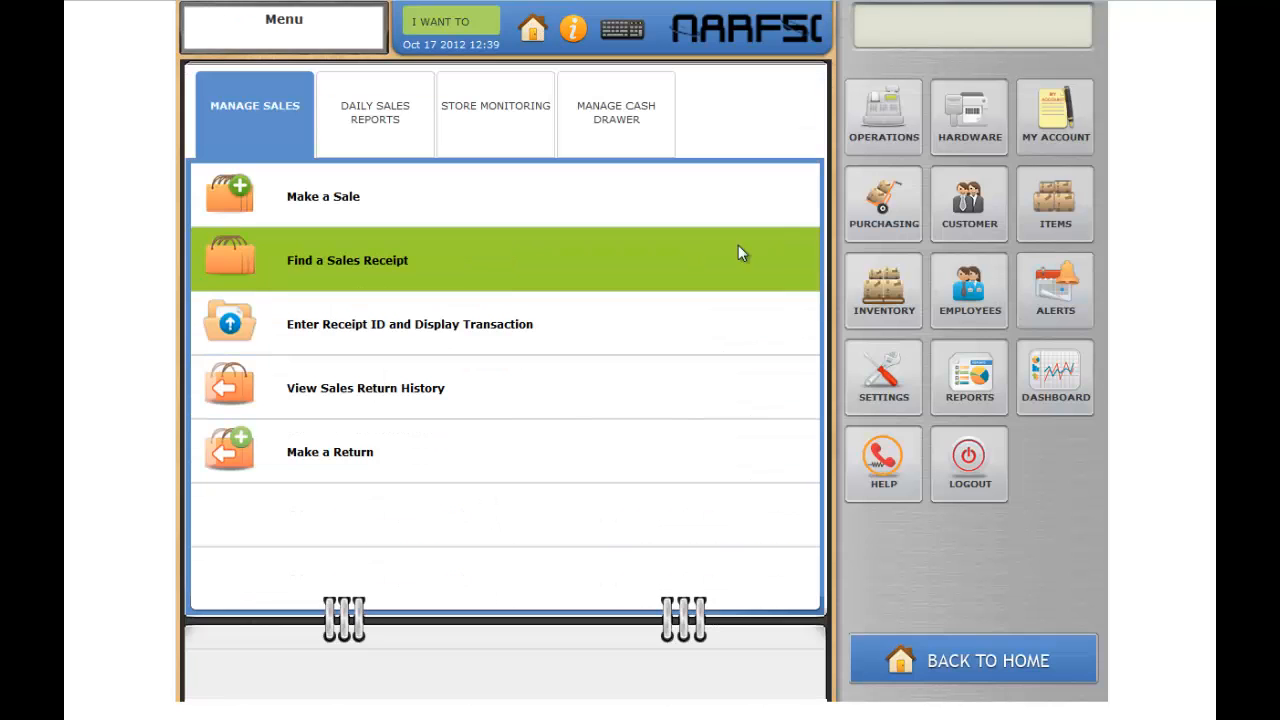
# Start a new POS terminal named Austin South T2 and assign it to the Austin South store.
pyautogui.click(884, 378)
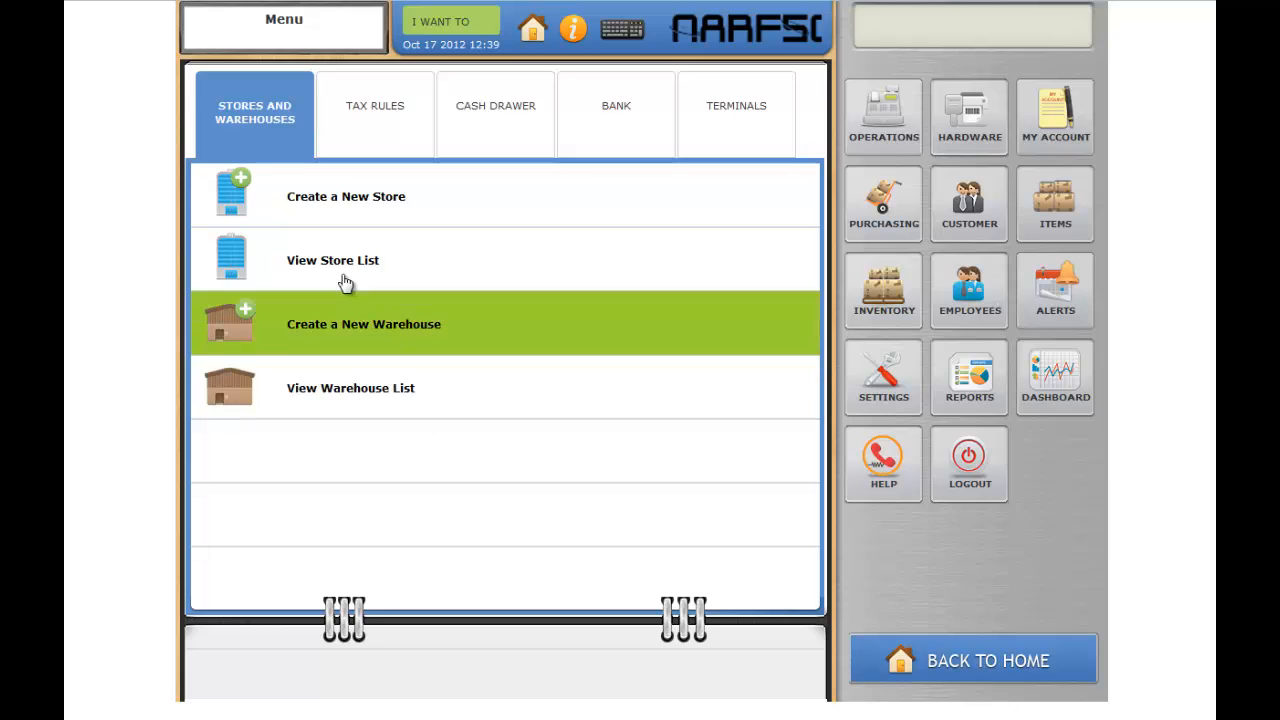
pyautogui.click(724, 112)
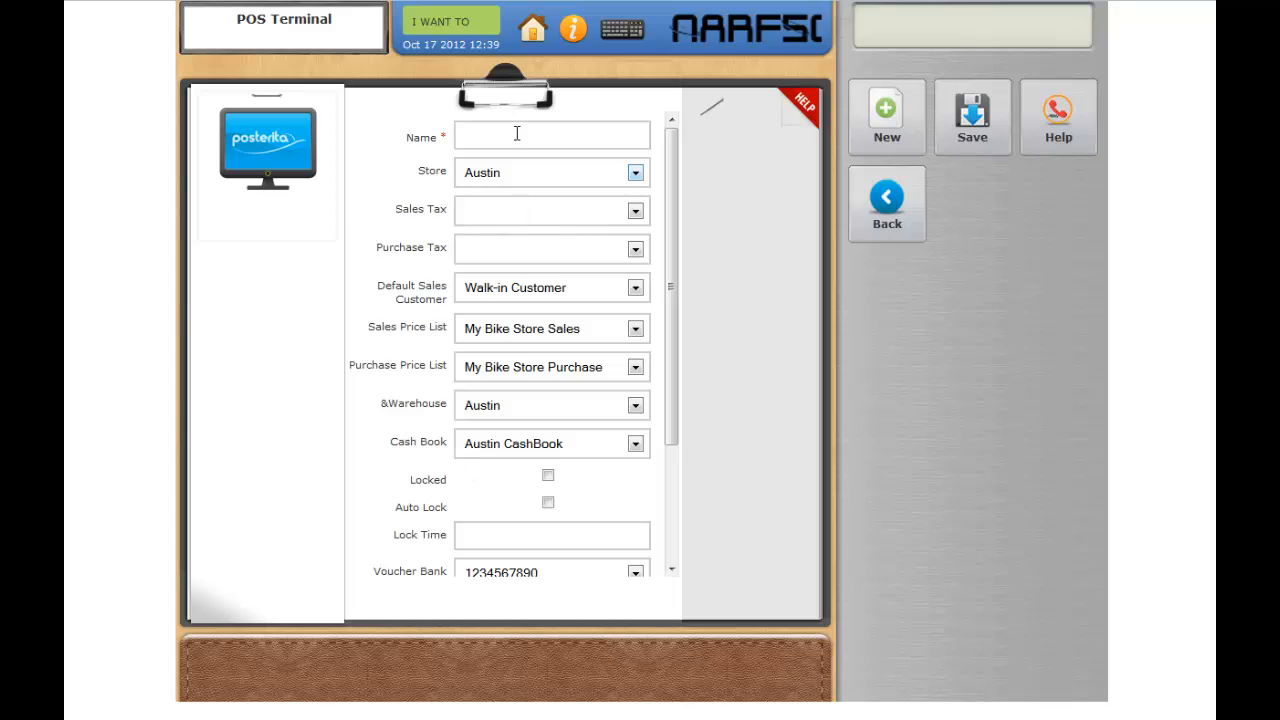
pyautogui.click(517, 133)
pyautogui.write('Austin South T2')
pyautogui.click(637, 175)
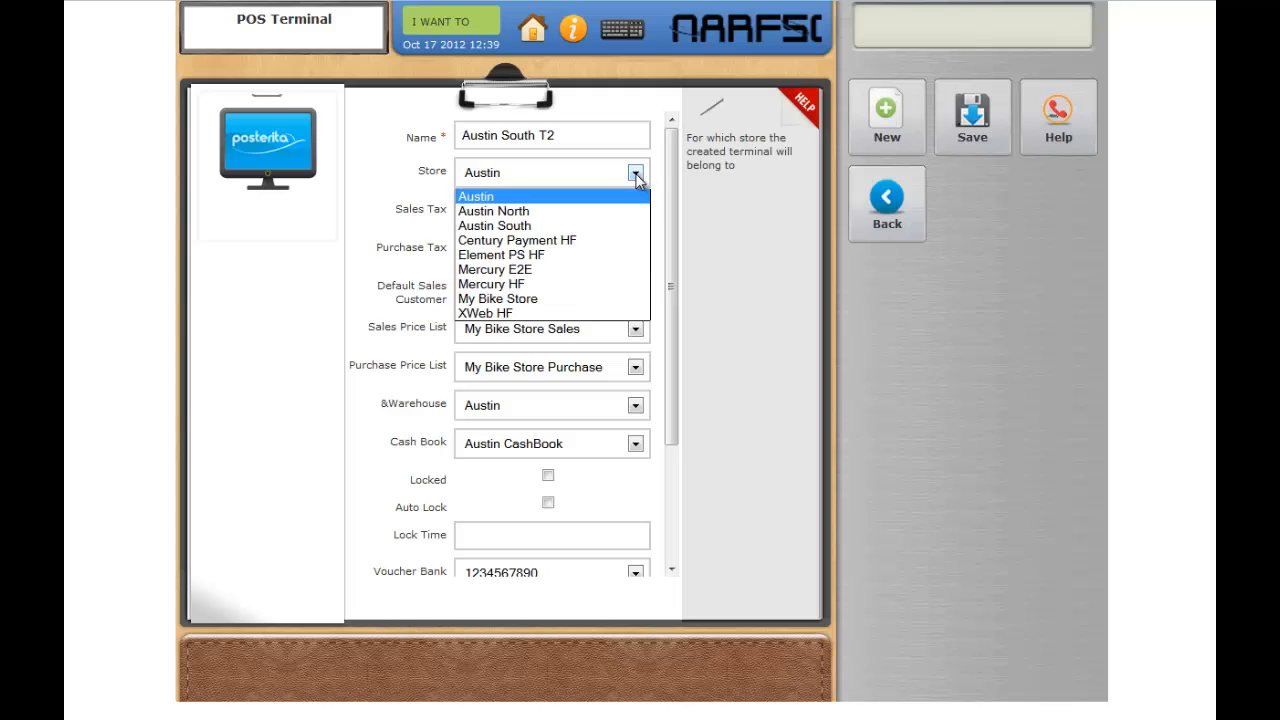
pyautogui.click(513, 226)
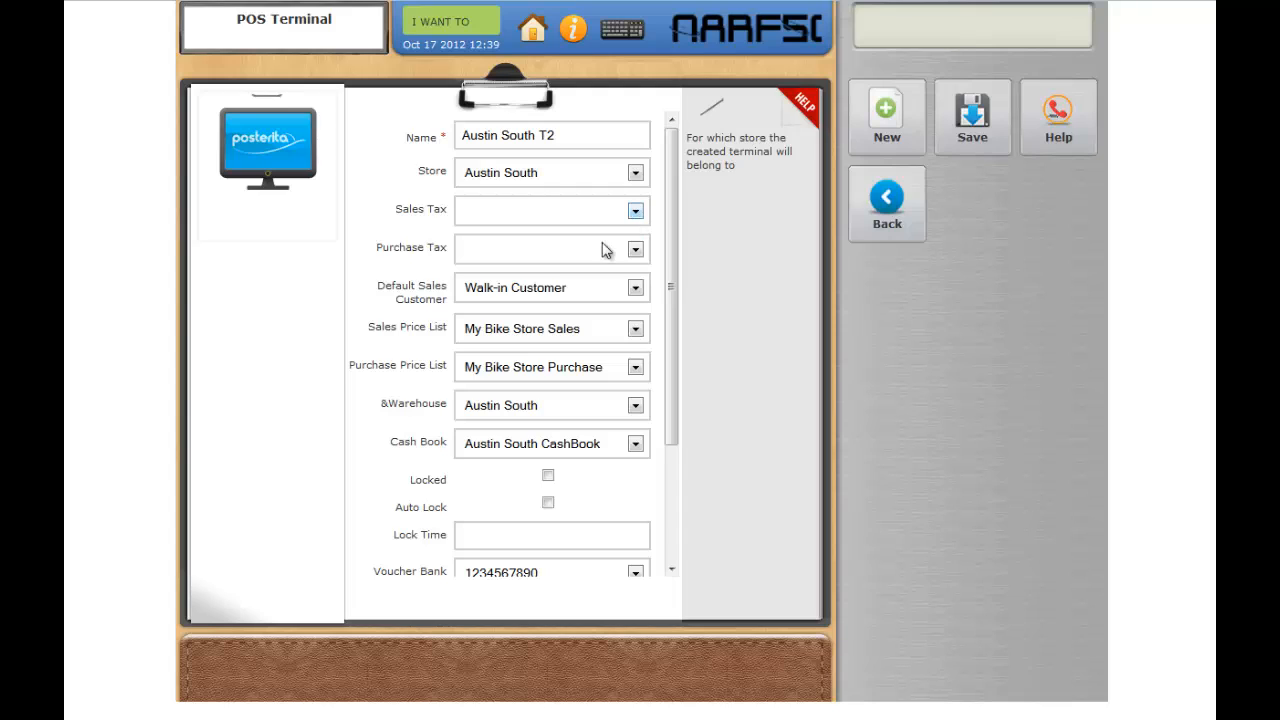
# Check the new terminal's default sales customer, warehouse and cash book options, and save the terminal.
pyautogui.click(636, 288)
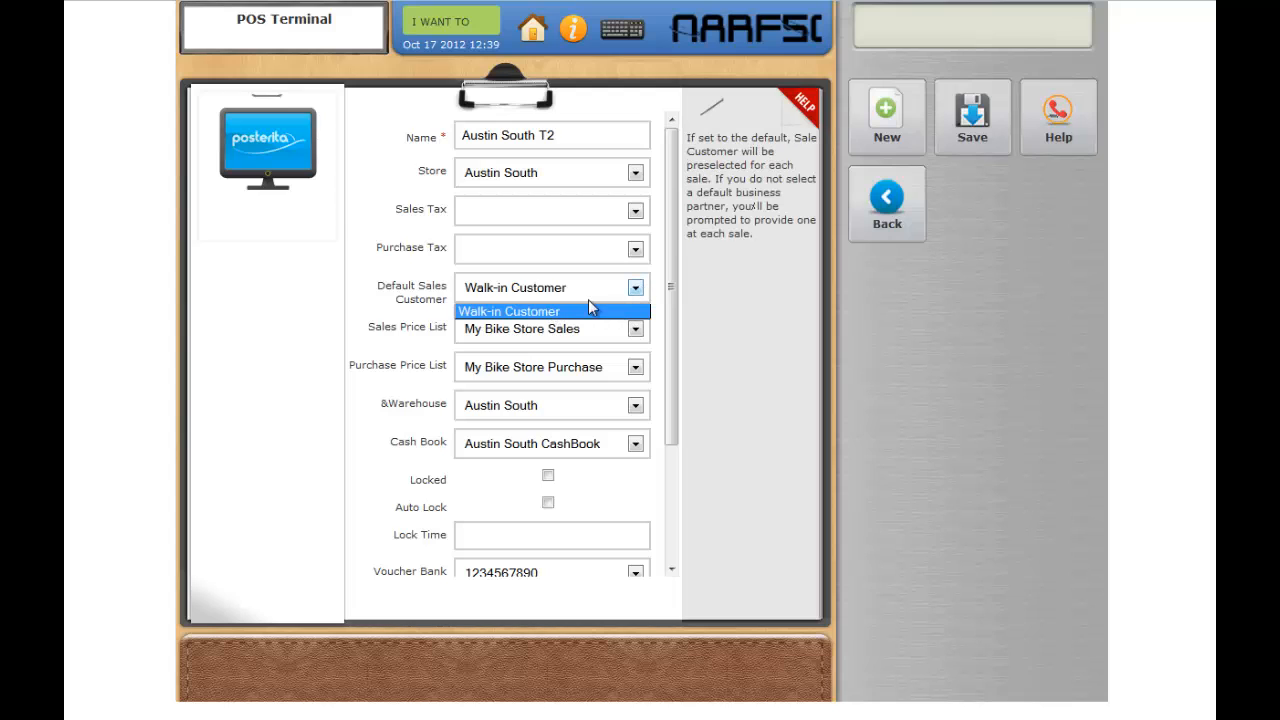
pyautogui.click(639, 289)
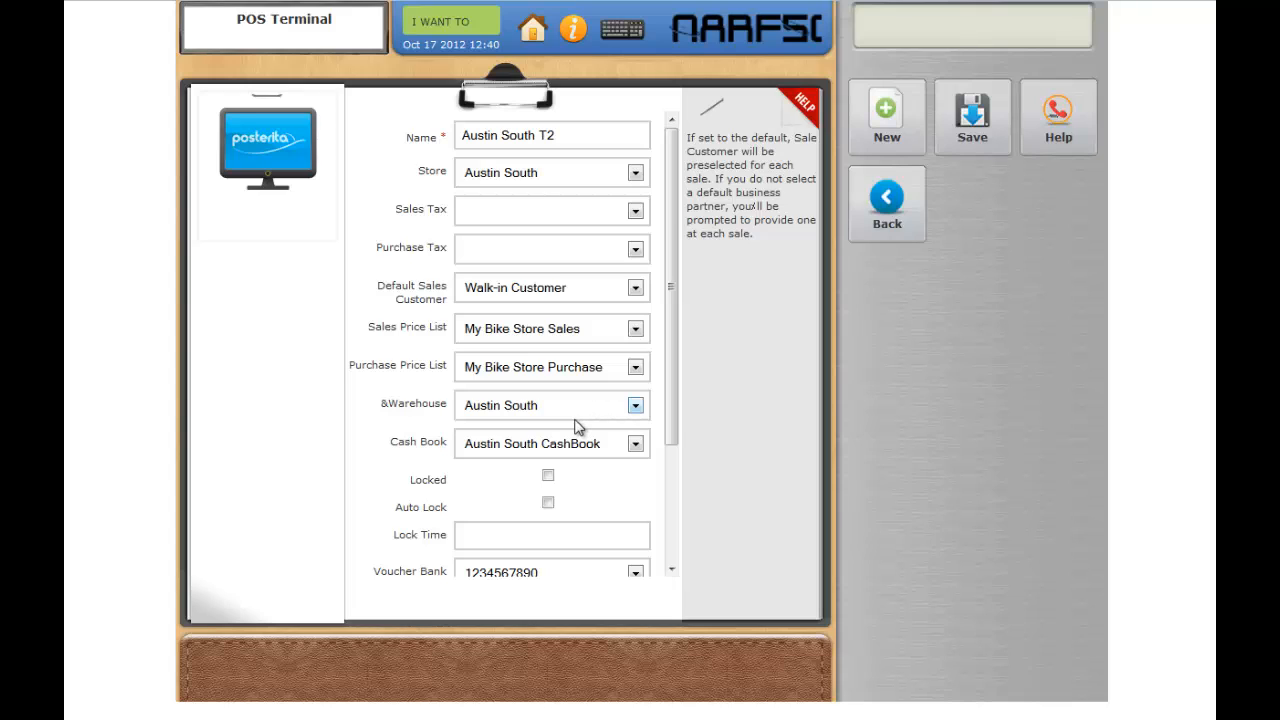
pyautogui.click(635, 409)
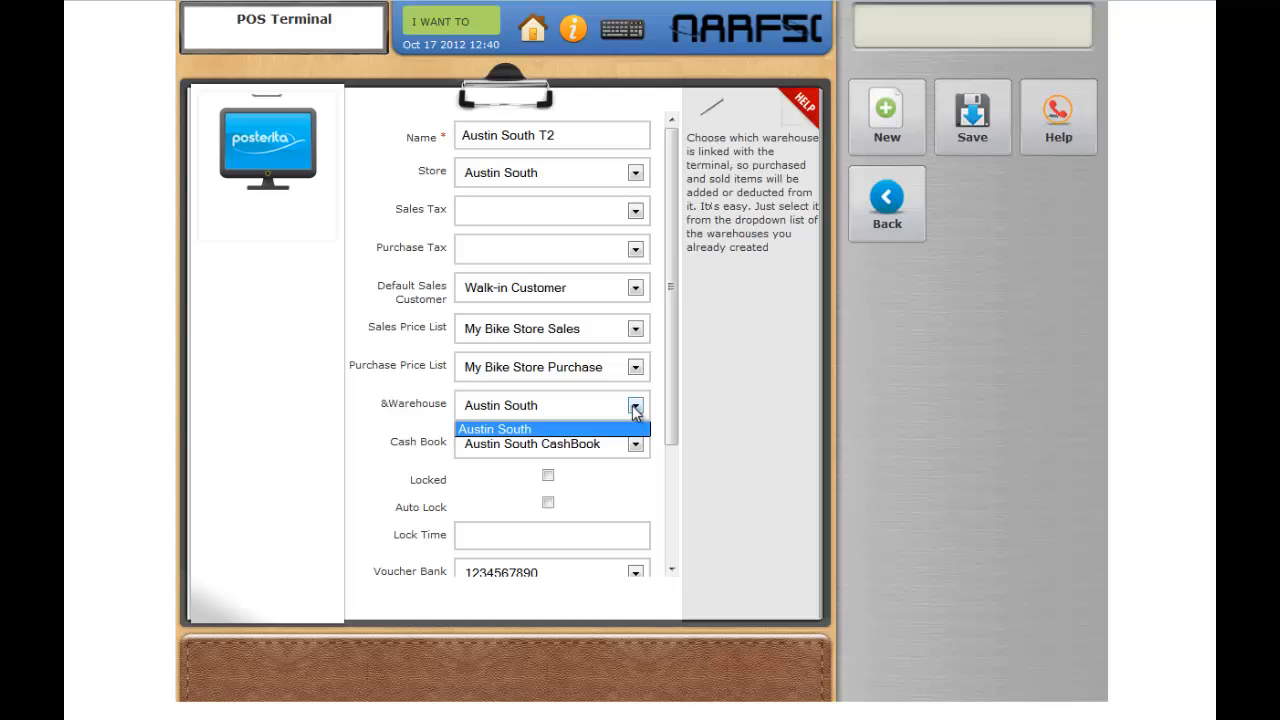
pyautogui.click(635, 410)
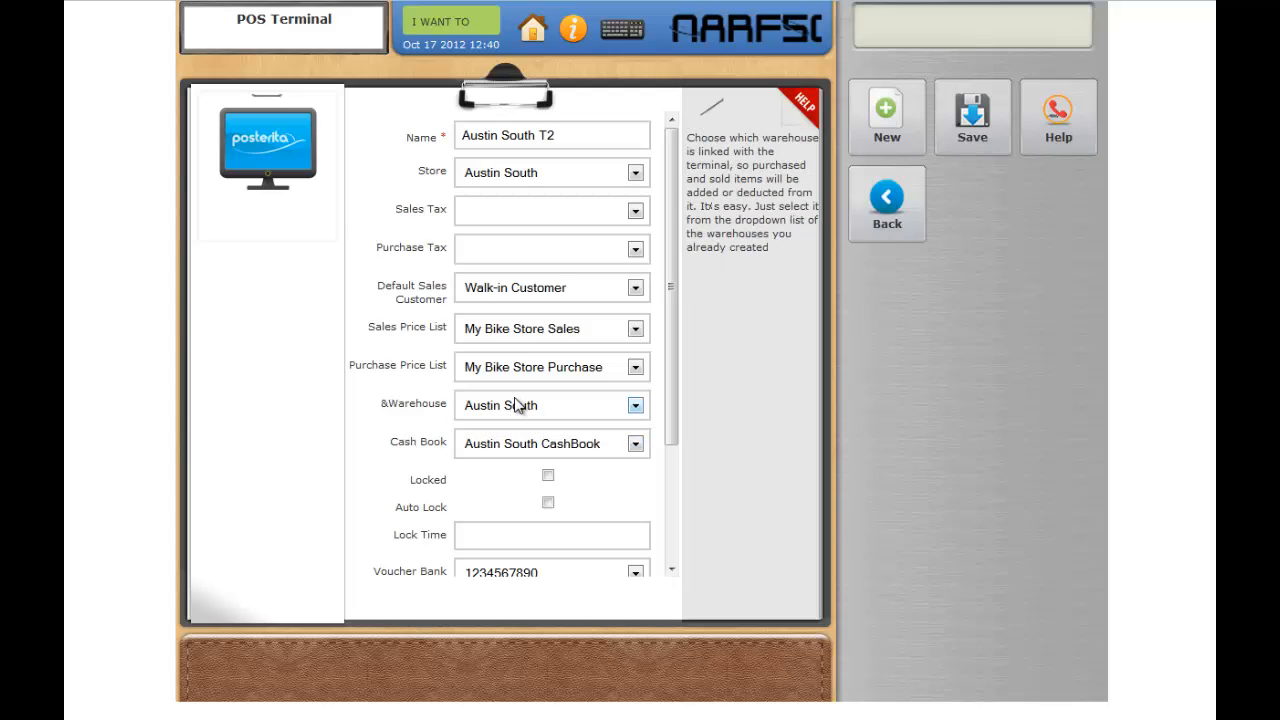
pyautogui.click(636, 446)
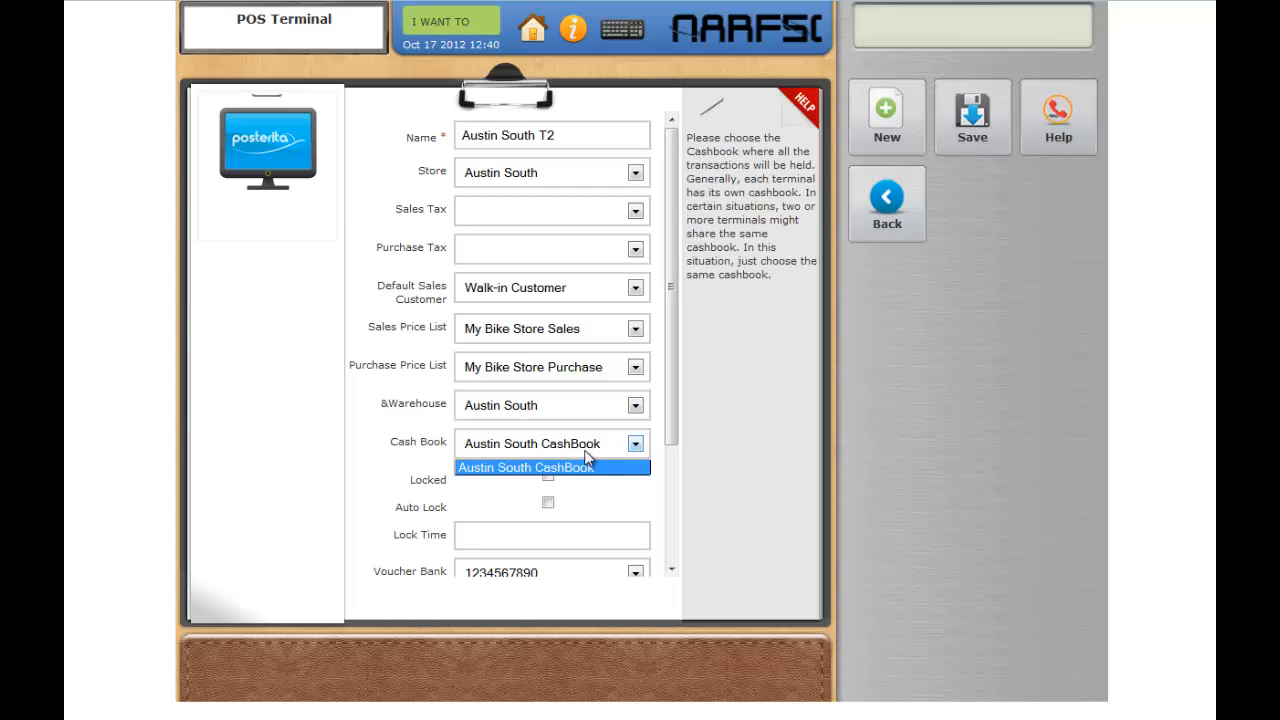
pyautogui.click(635, 445)
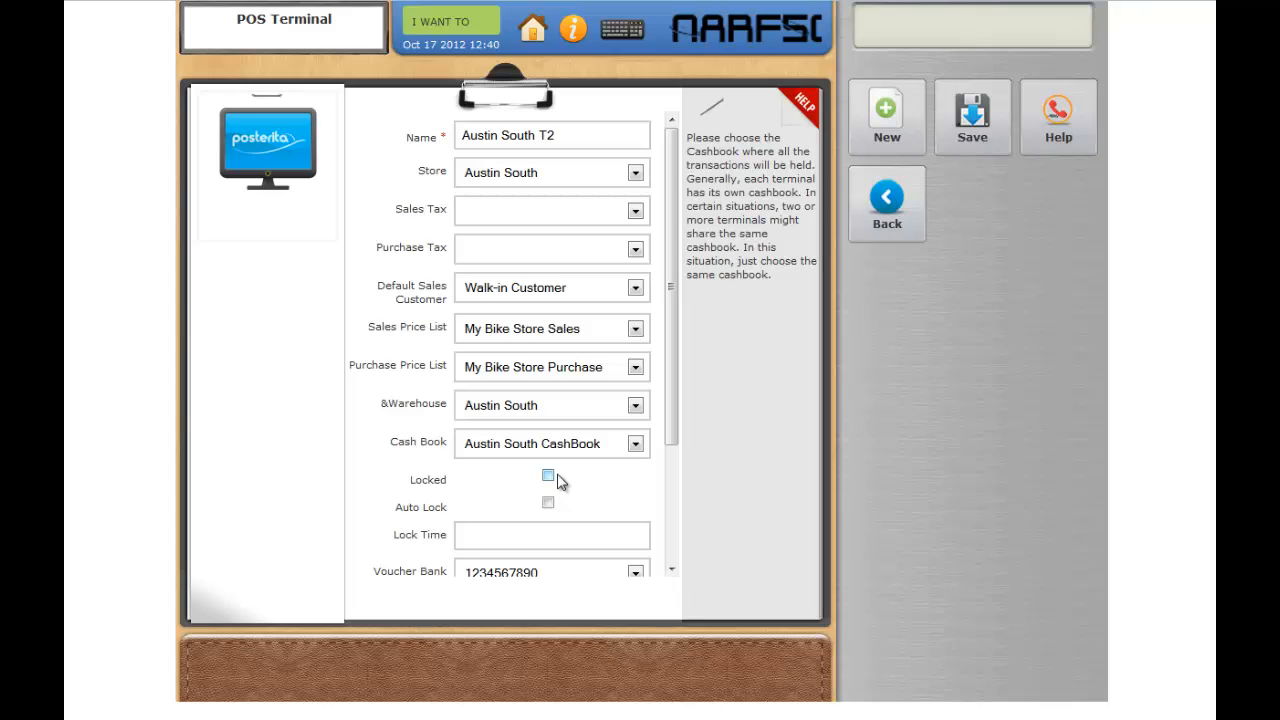
pyautogui.moveTo(660, 437); pyautogui.dragTo(670, 560)
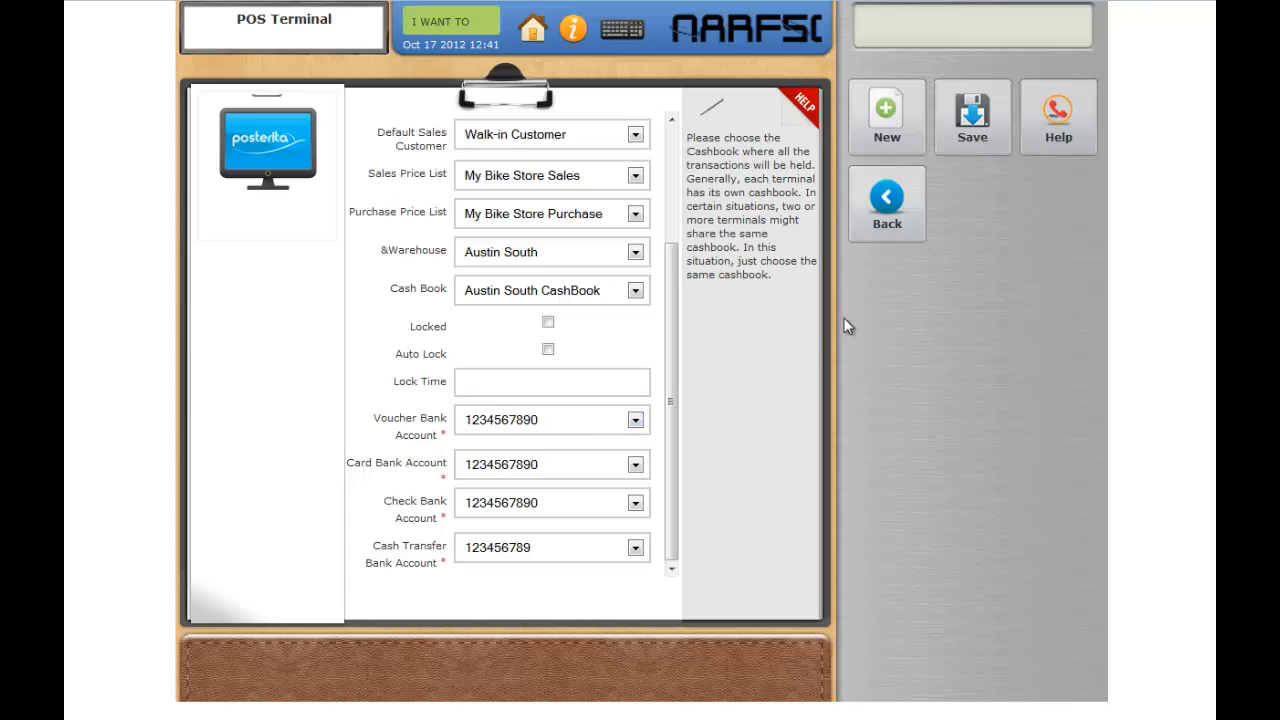
pyautogui.click(972, 135)
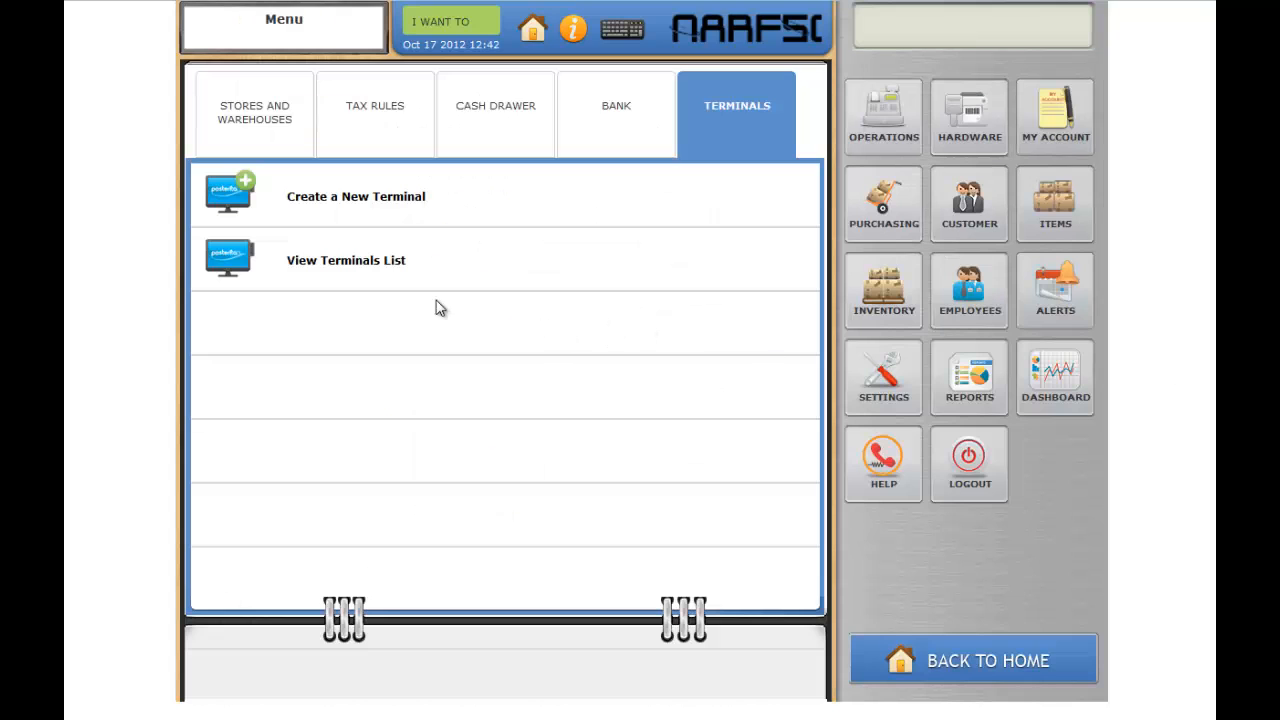
# View the list of terminals in the Terminal template to check for Austin South T2, and return to the home menu.
pyautogui.click(366, 264)
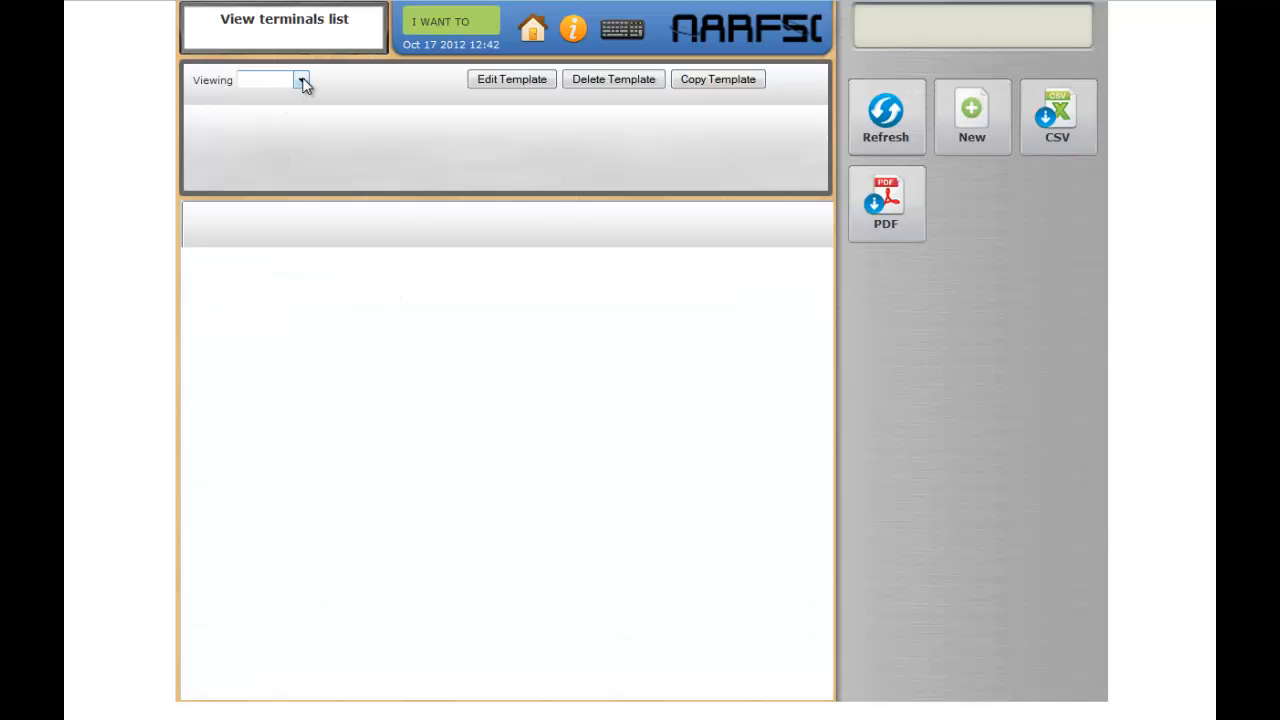
pyautogui.click(302, 80)
pyautogui.click(296, 108)
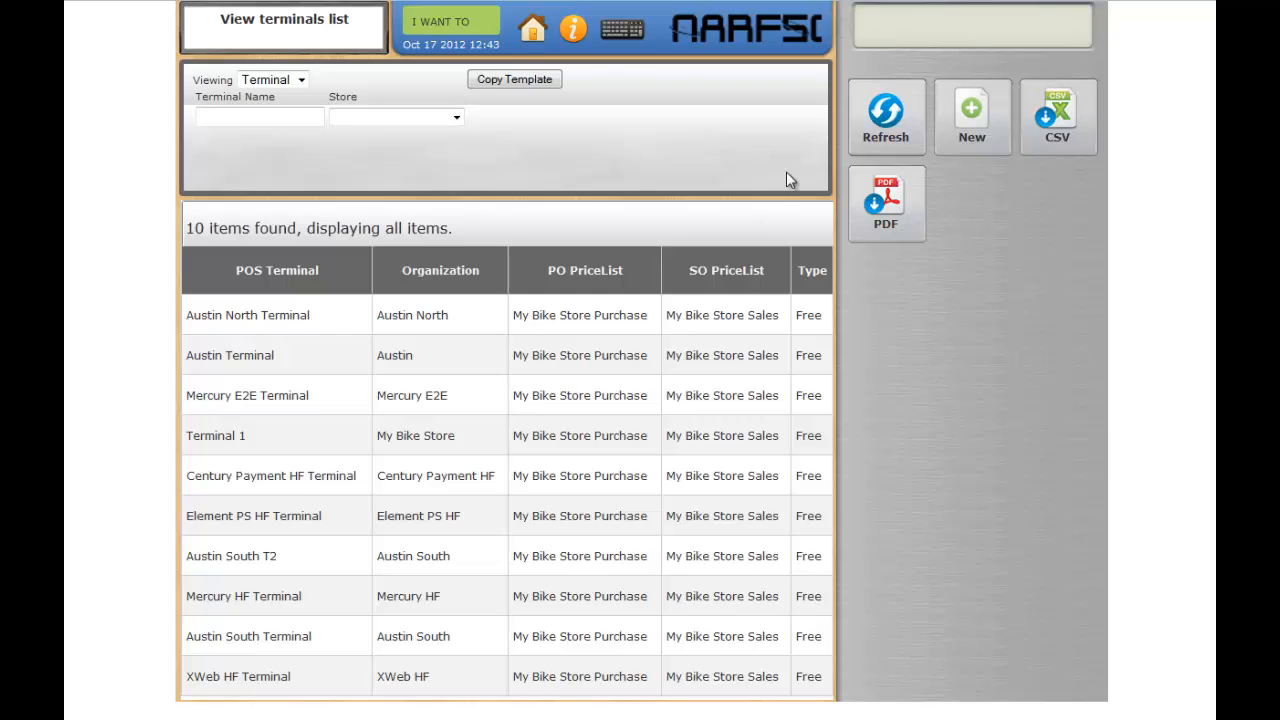
pyautogui.click(529, 42)
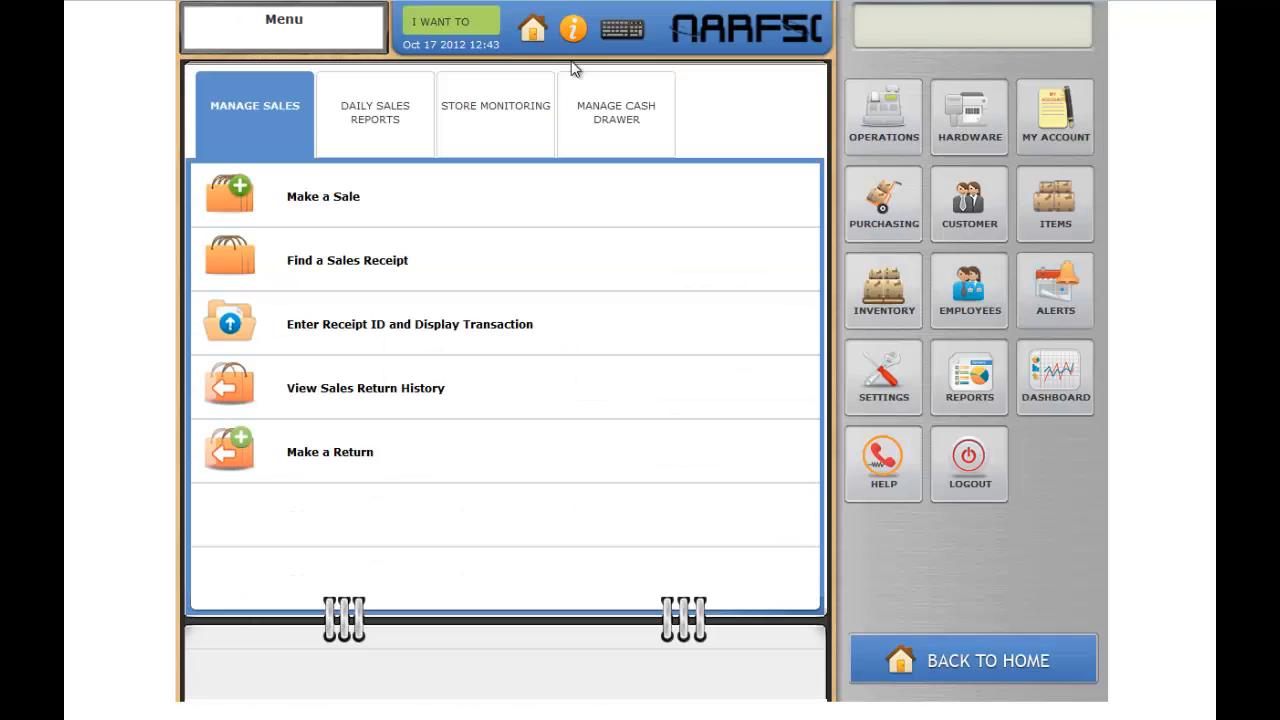
# View the list of system users among the employee records.
pyautogui.click(975, 290)
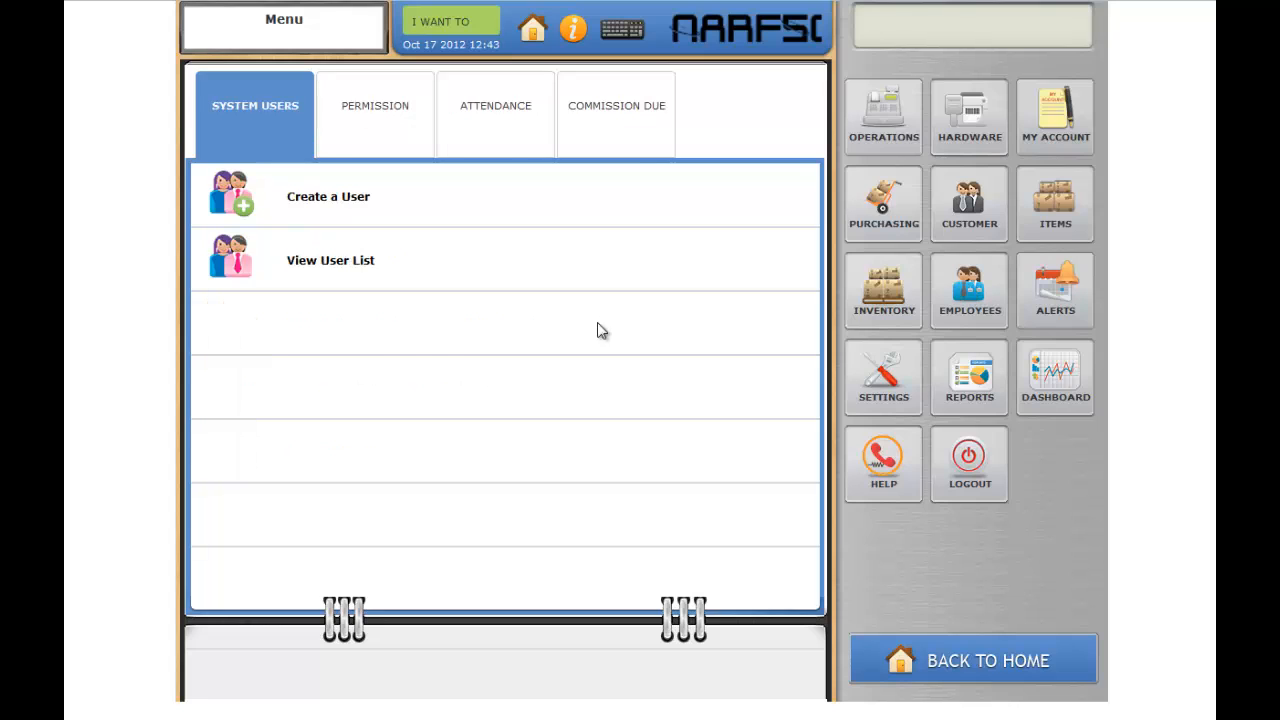
pyautogui.click(323, 270)
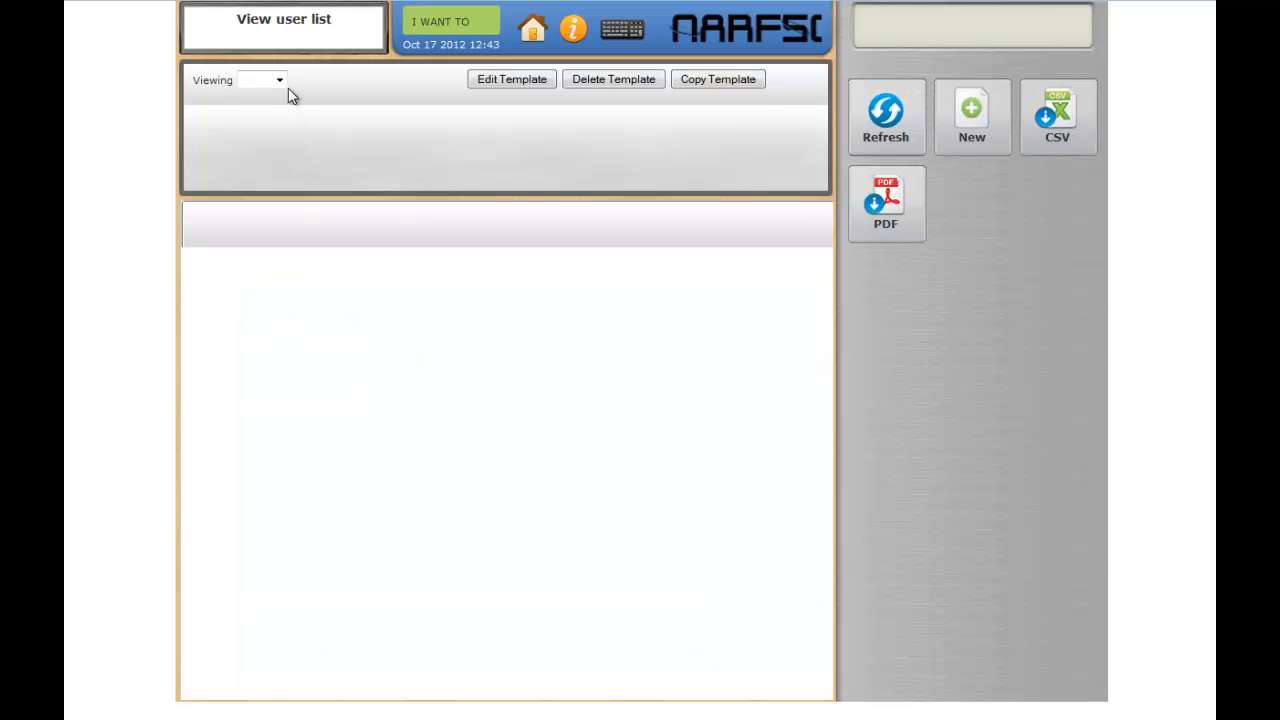
pyautogui.click(279, 81)
pyautogui.click(282, 110)
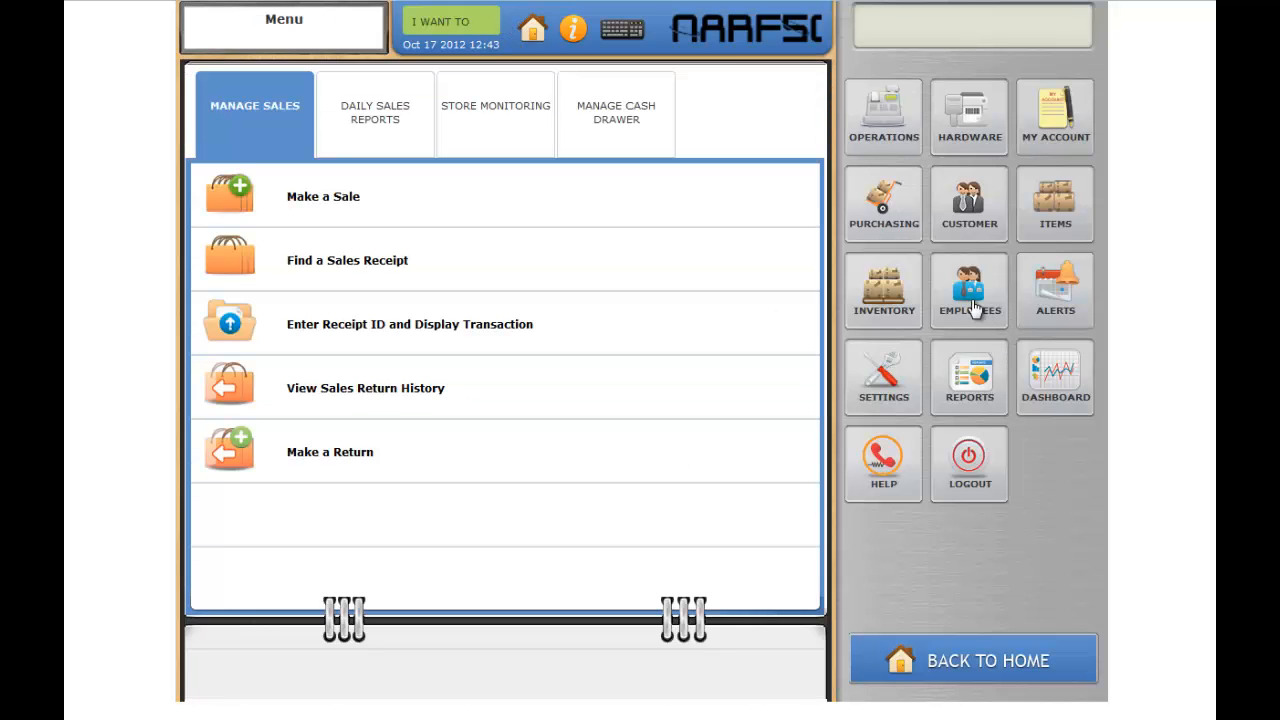
# View the employee permission roles in the Role template and open the Administrator role.
pyautogui.click(980, 290)
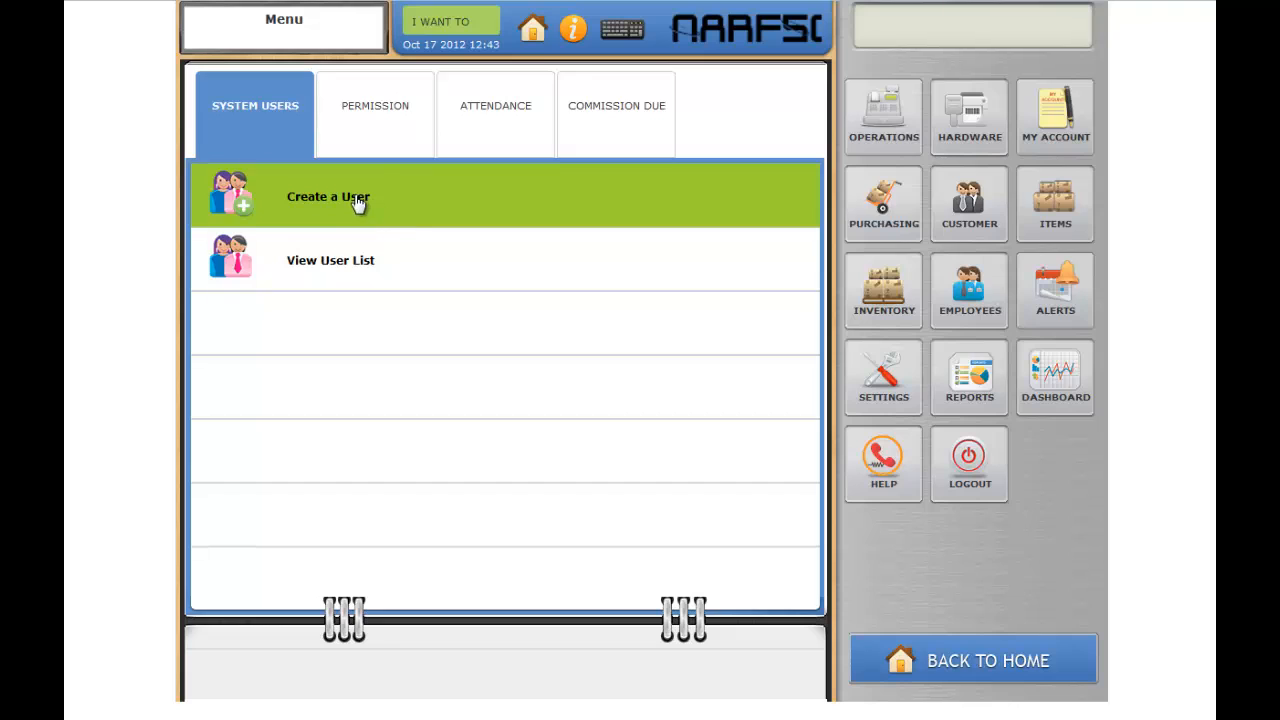
pyautogui.click(377, 112)
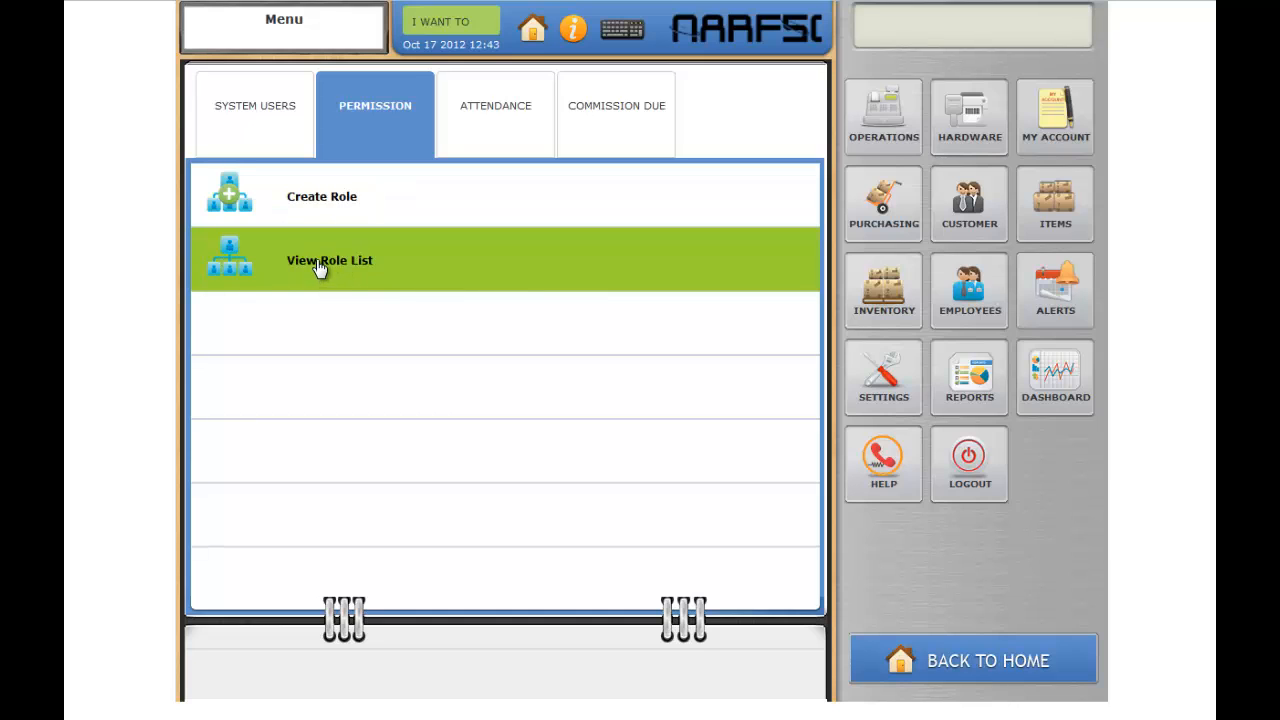
pyautogui.click(319, 262)
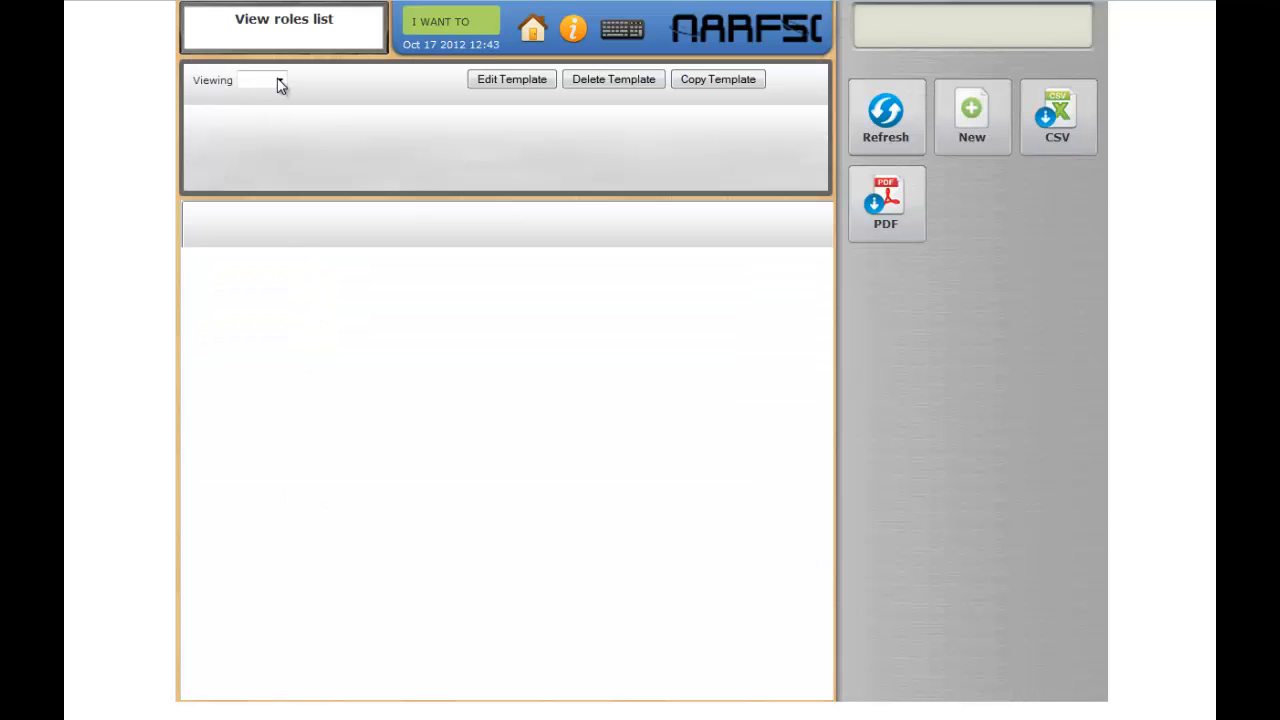
pyautogui.click(280, 82)
pyautogui.click(277, 113)
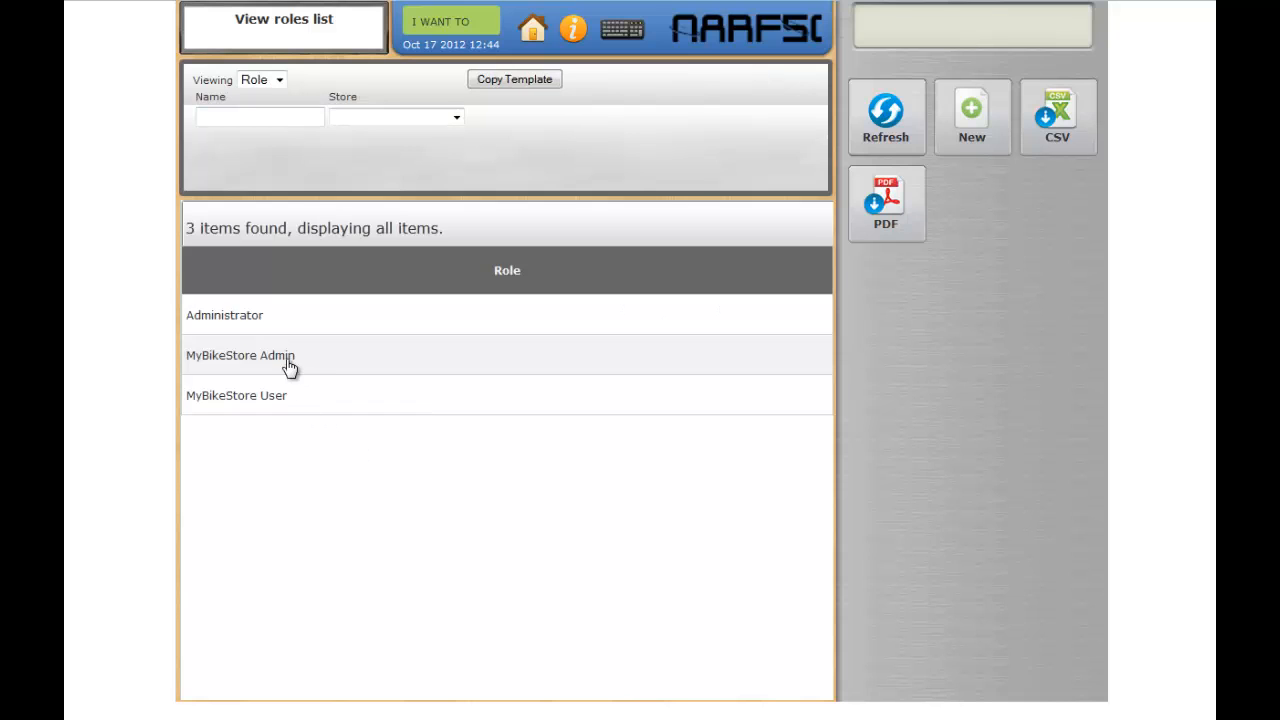
pyautogui.click(251, 325)
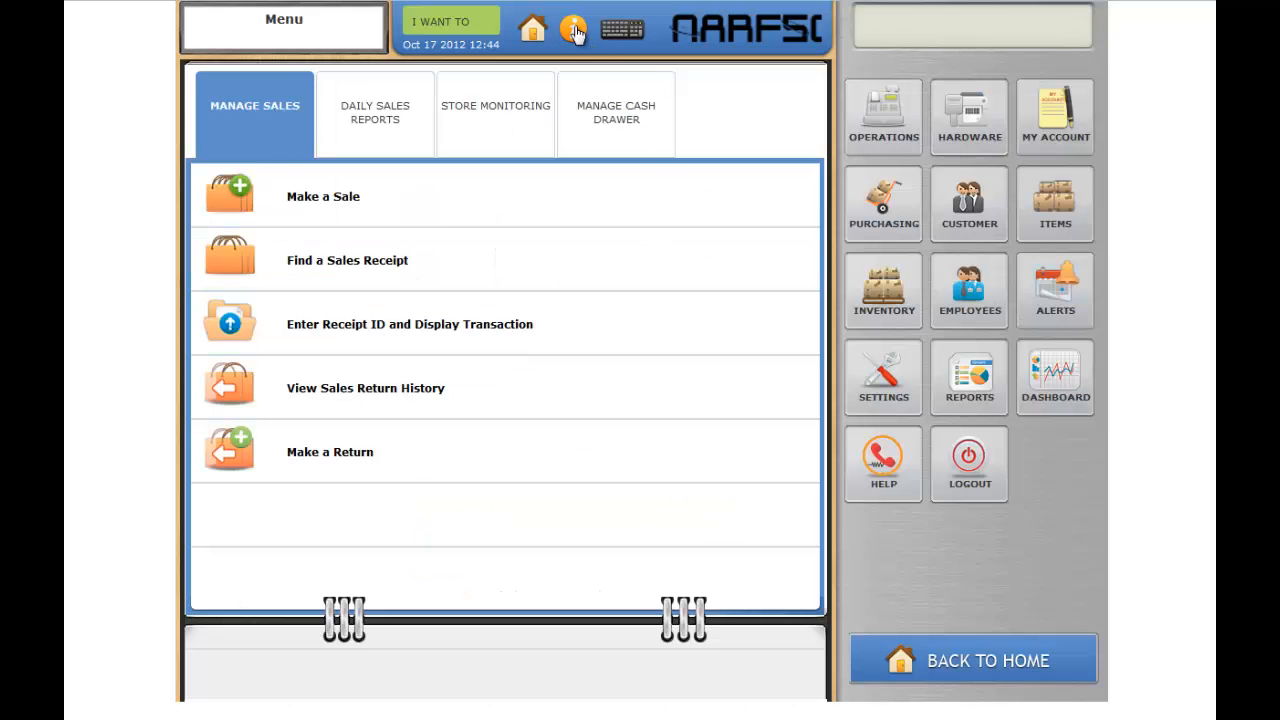
# Check which organisations are offered for changing the current terminal, and close the dialog without switching.
pyautogui.click(573, 30)
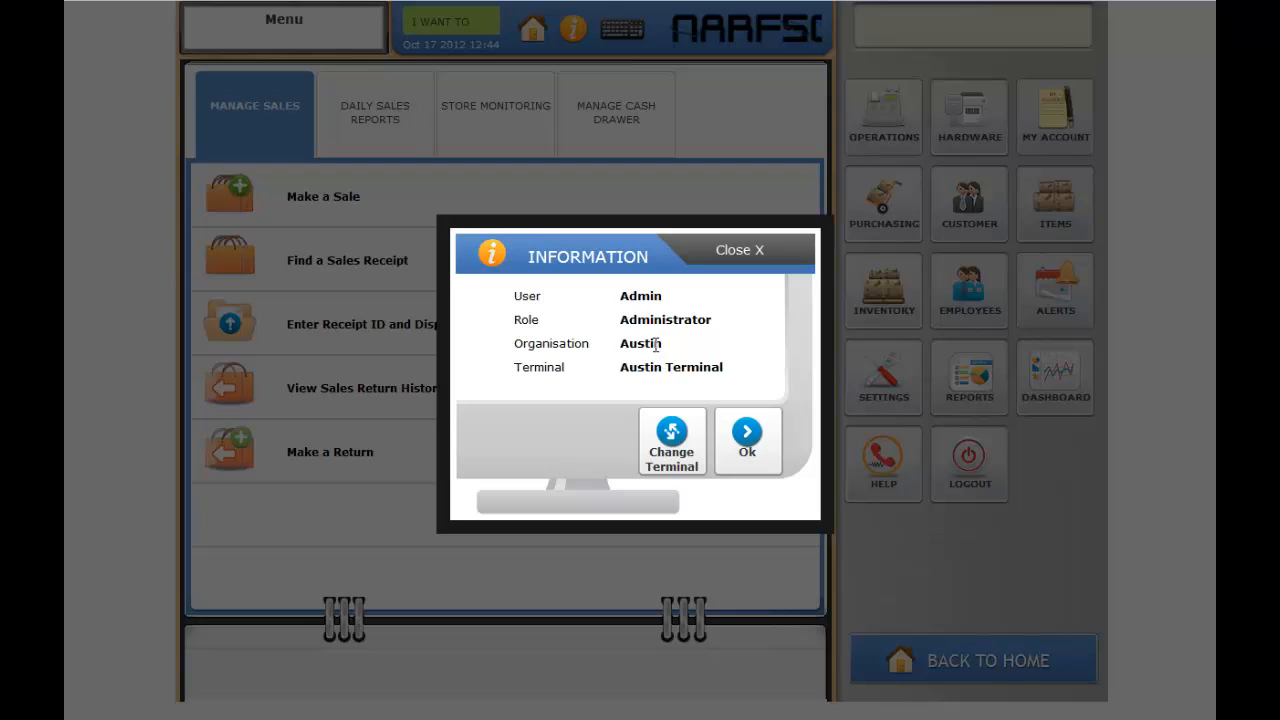
pyautogui.click(675, 452)
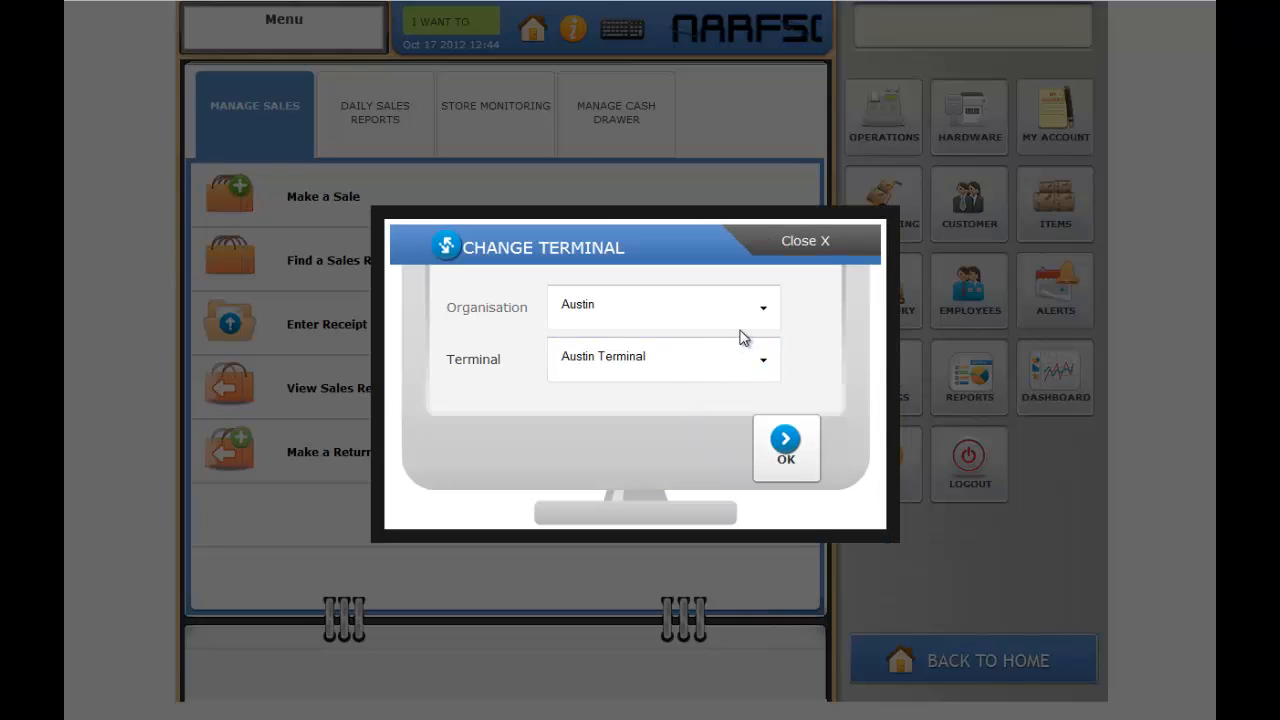
pyautogui.click(764, 311)
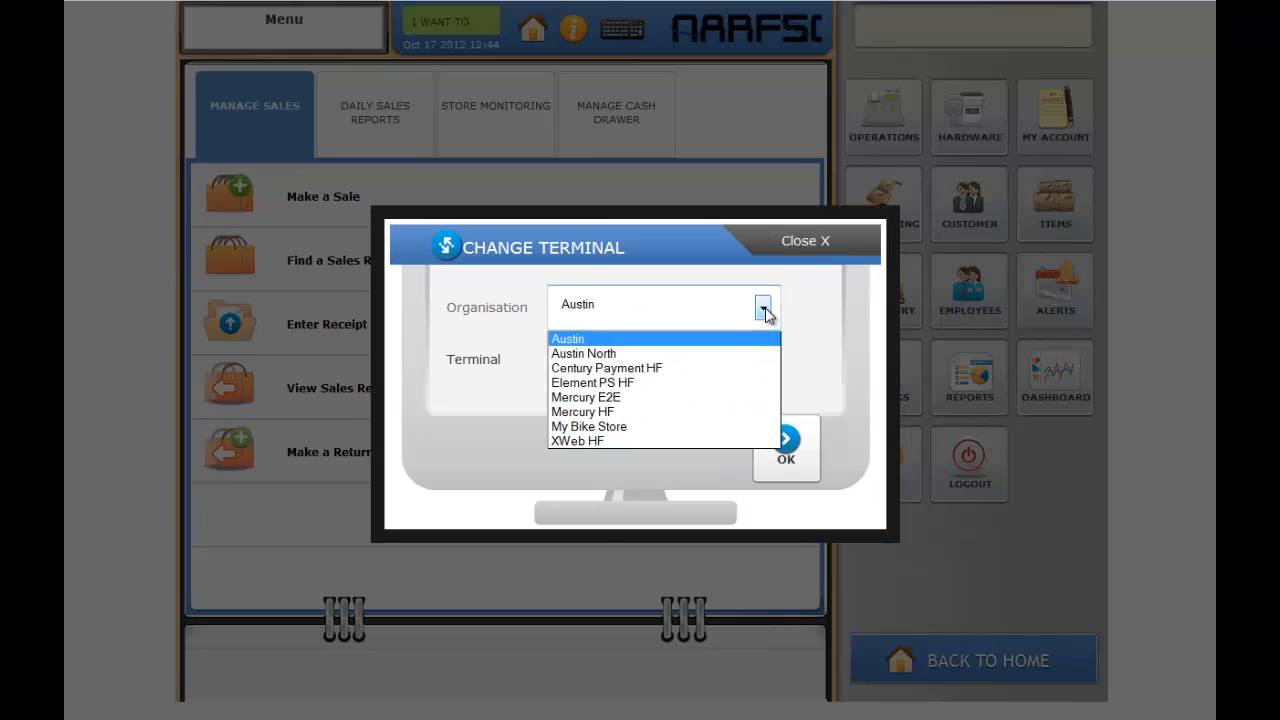
pyautogui.click(600, 353)
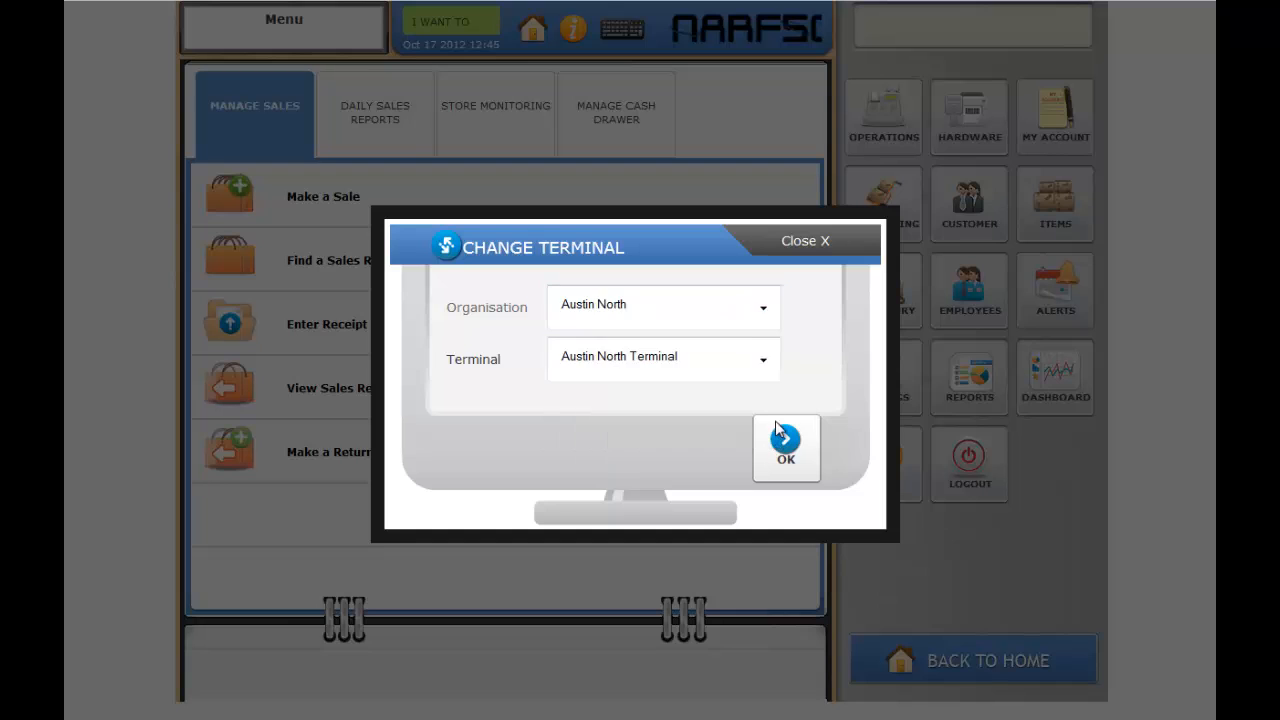
pyautogui.click(762, 312)
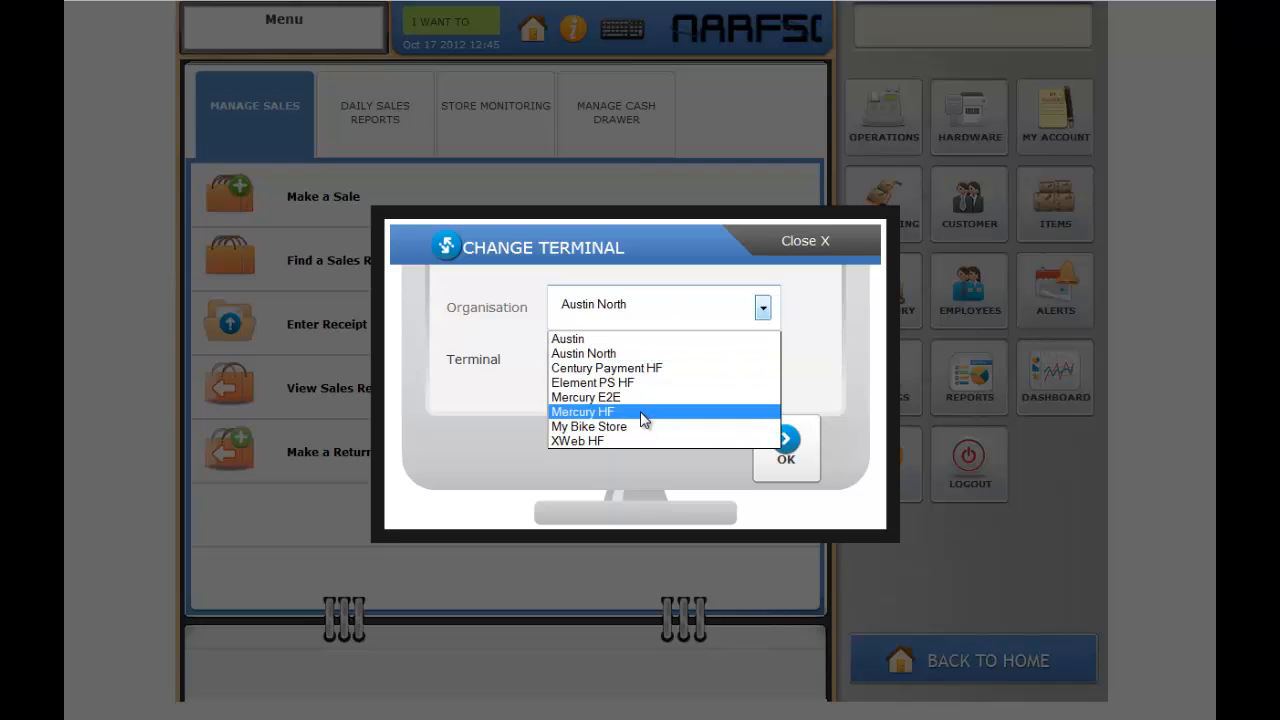
pyautogui.click(804, 377)
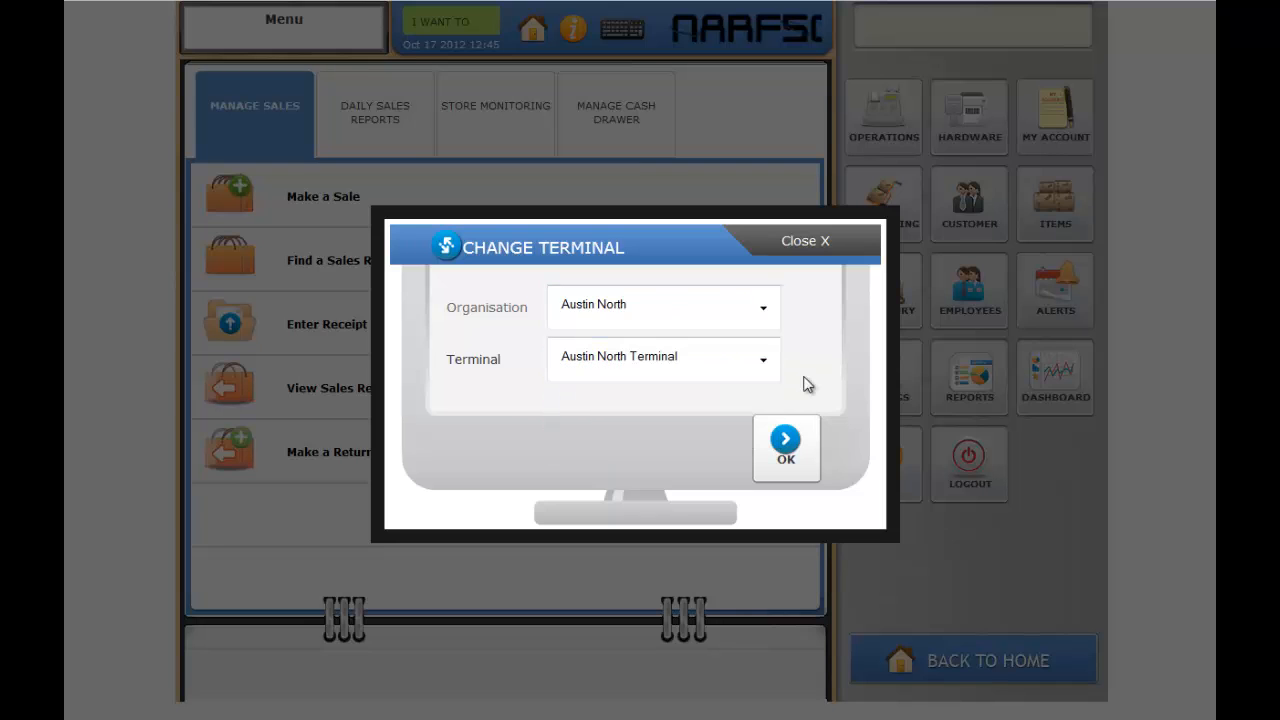
pyautogui.click(804, 254)
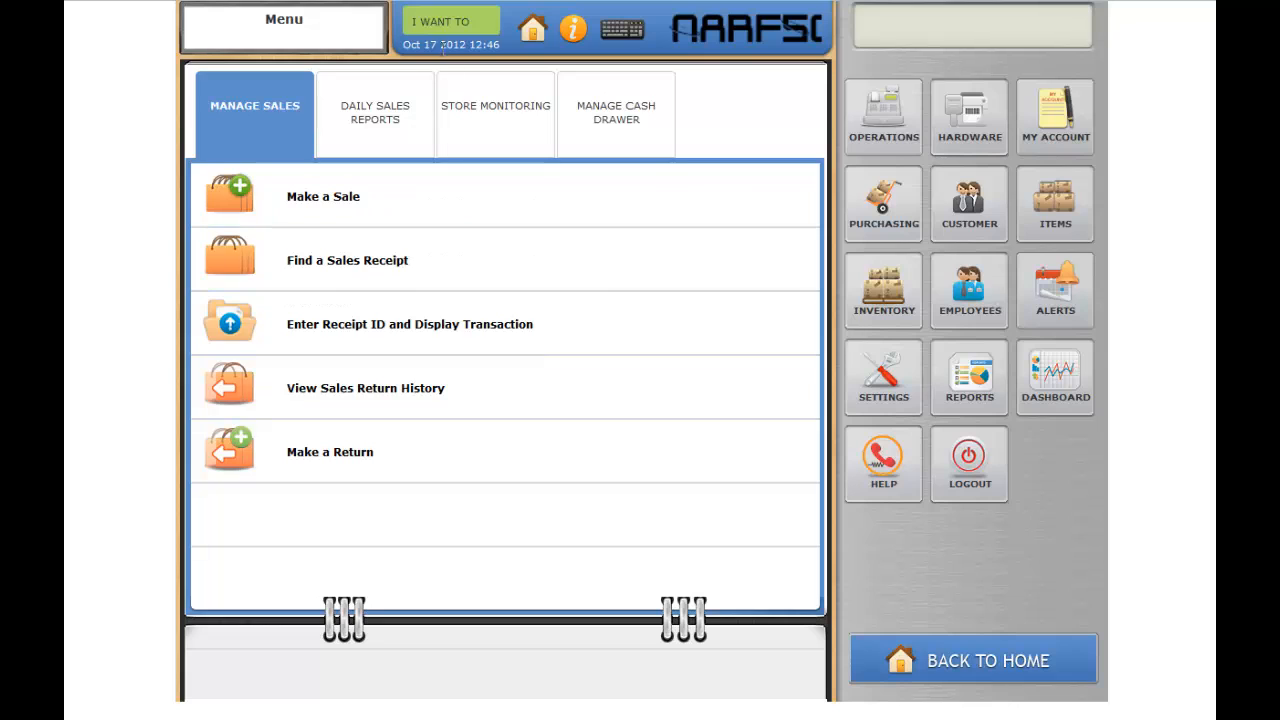
# Log out and back in as Admin with the account password, accepting the security risk to run the Test Applet.
pyautogui.click(443, 23)
pyautogui.click(452, 430)
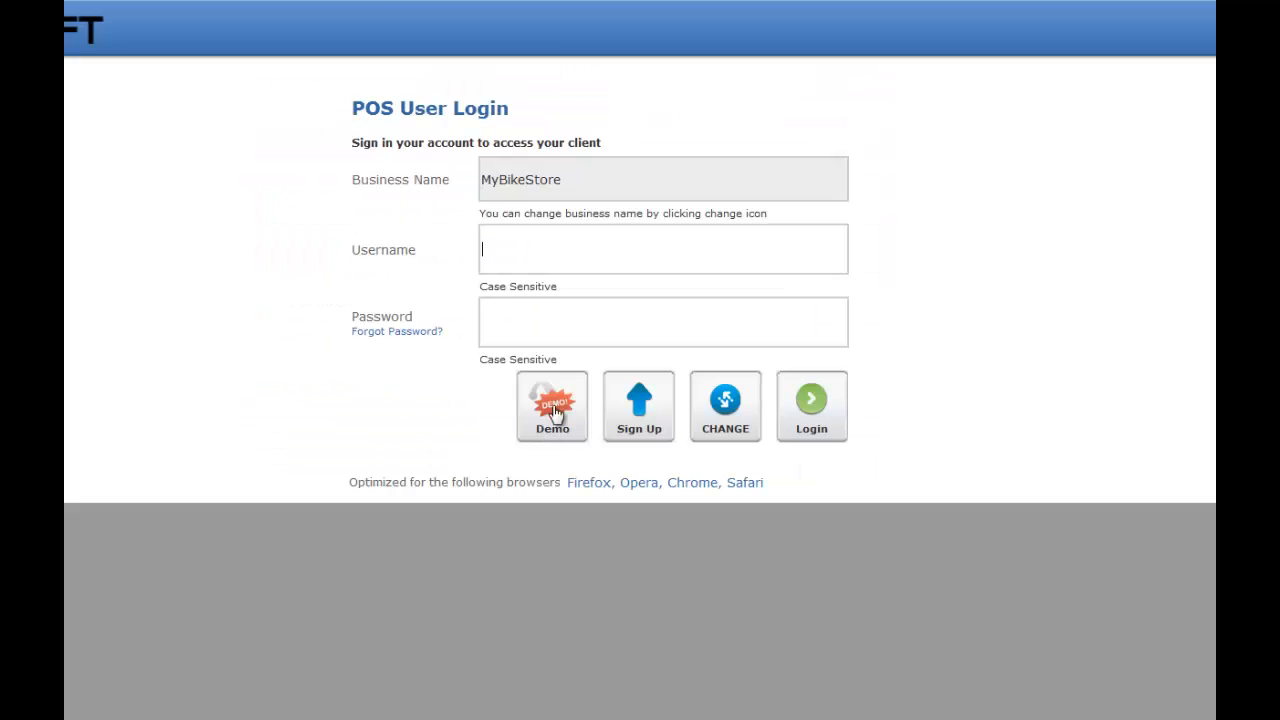
pyautogui.click(571, 253)
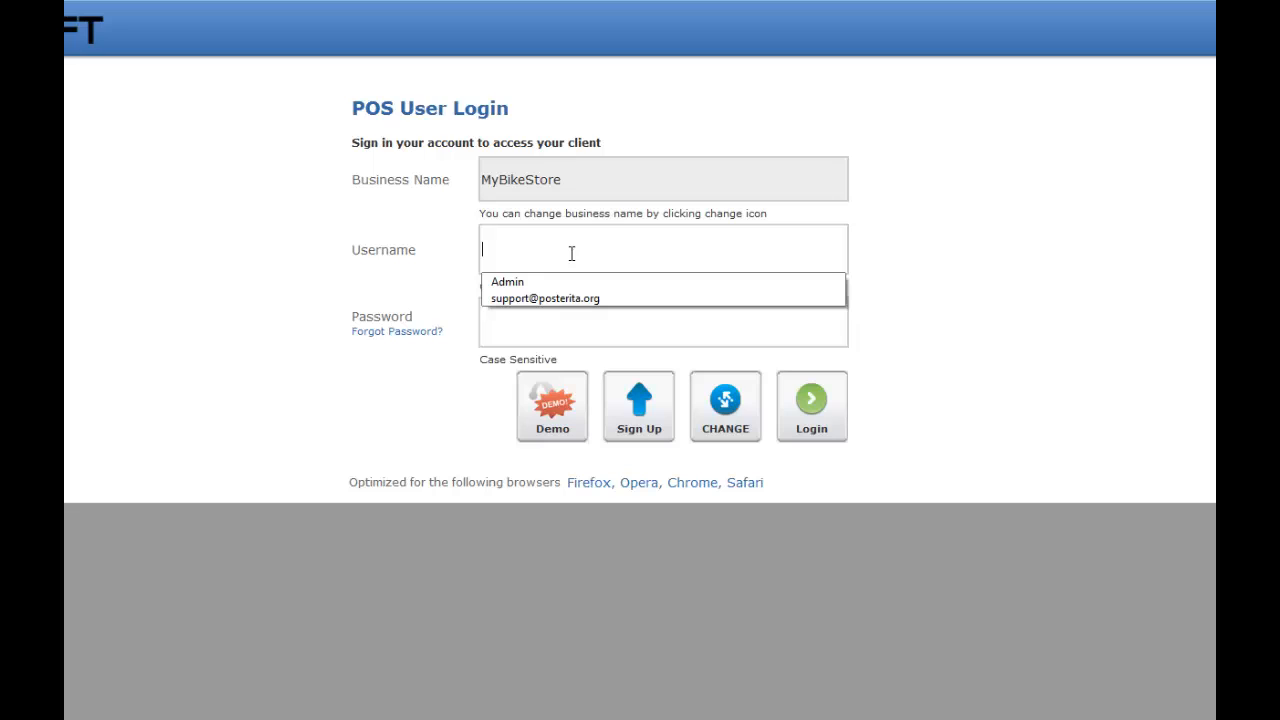
pyautogui.click(540, 283)
pyautogui.moveTo(563, 322); pyautogui.dragTo(449, 312)
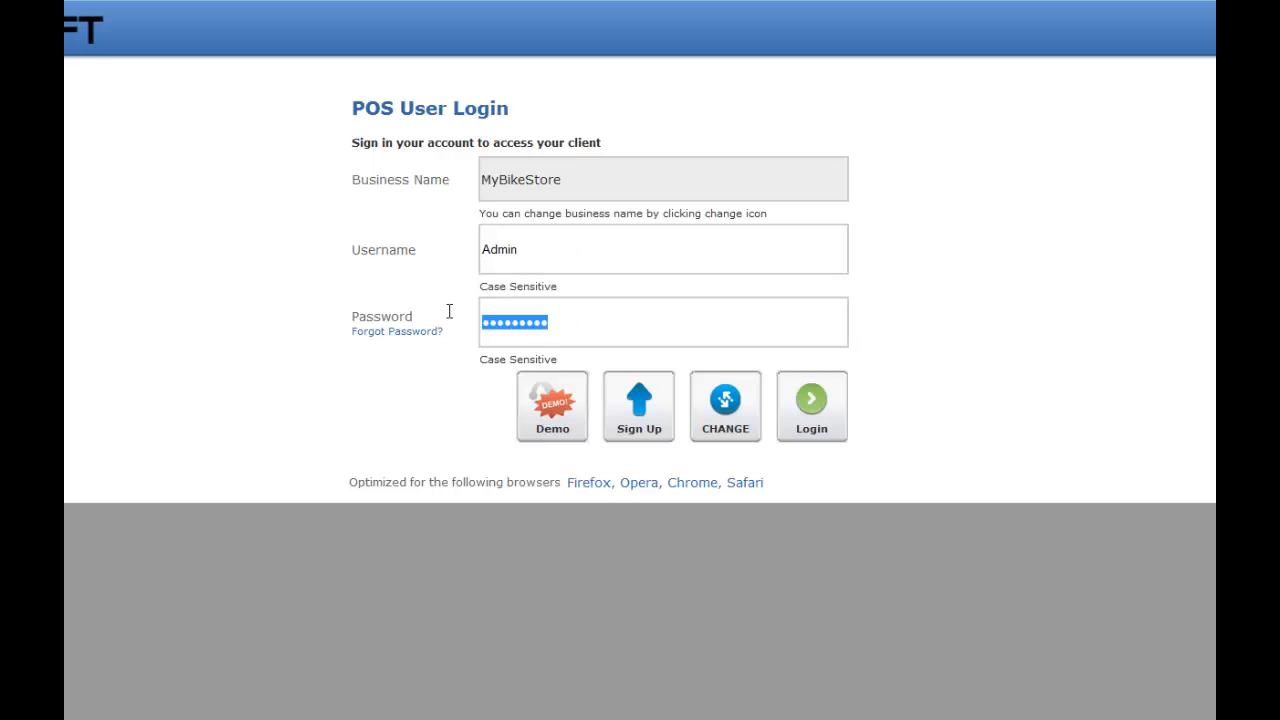
pyautogui.write('•••••')
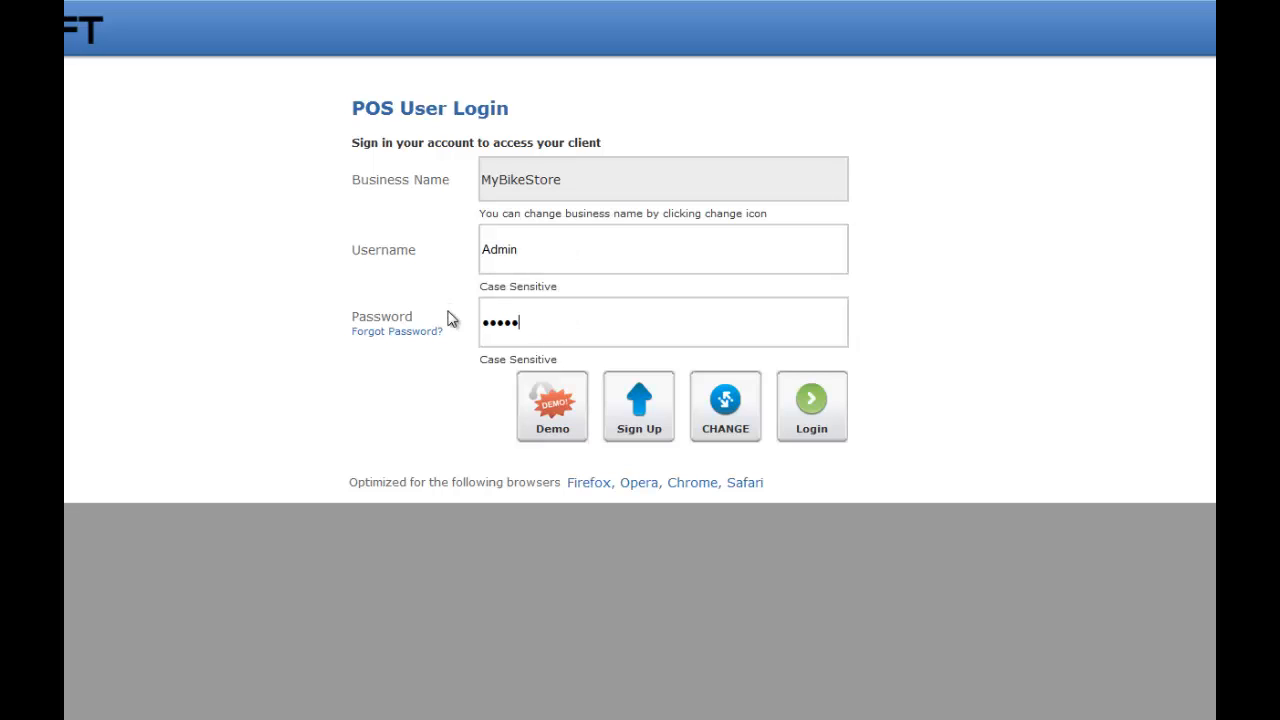
pyautogui.write('•••')
pyautogui.click(828, 414)
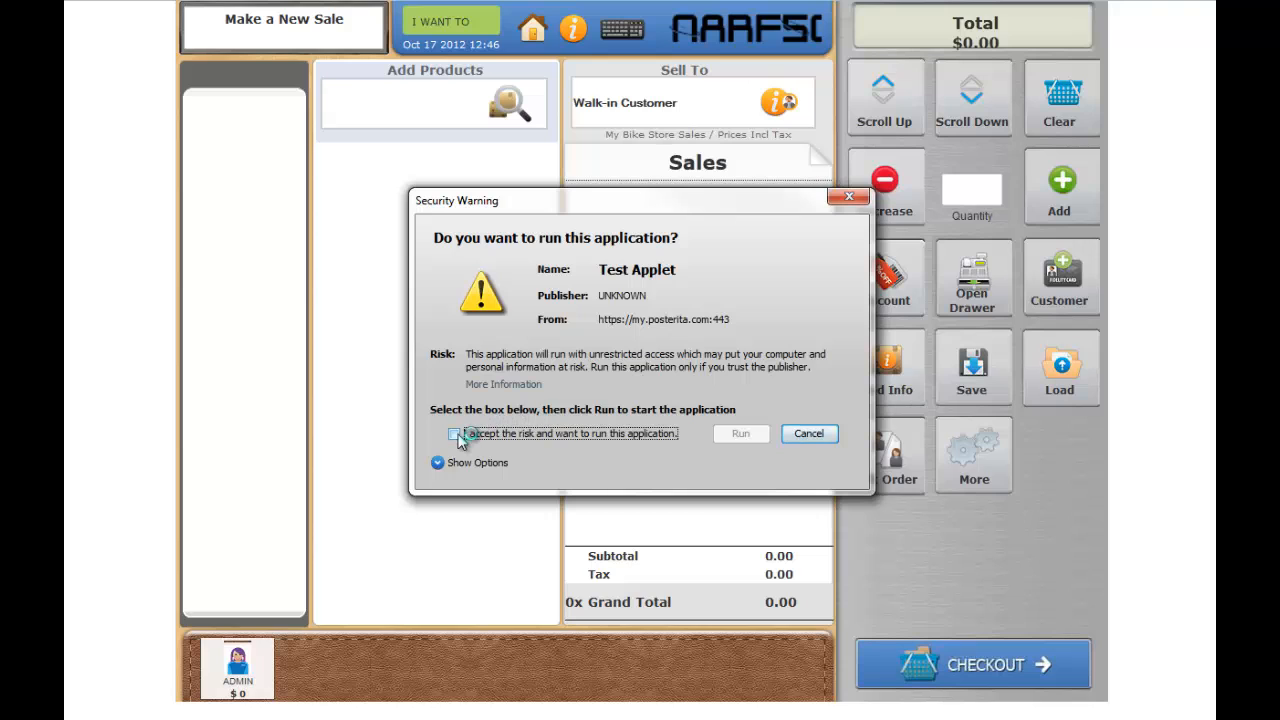
pyautogui.click(456, 434)
pyautogui.click(740, 433)
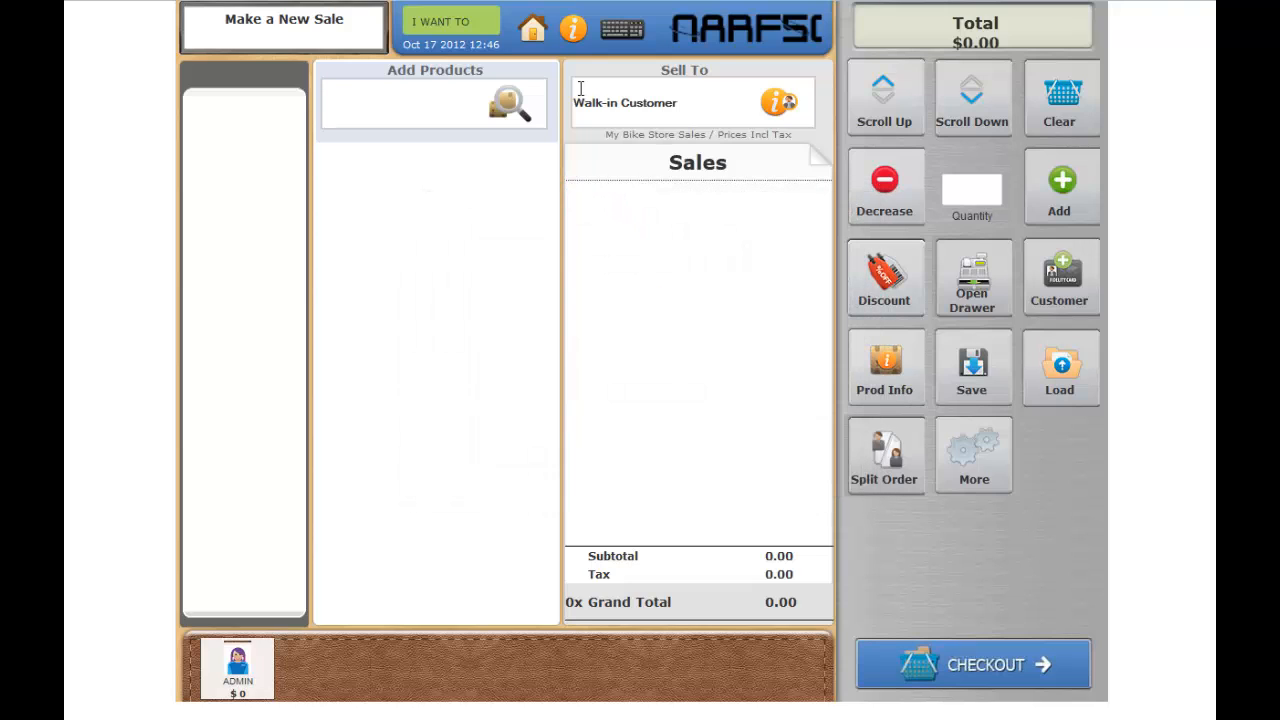
# Change the current terminal to Austin South T2 in the Austin South organisation.
pyautogui.click(574, 31)
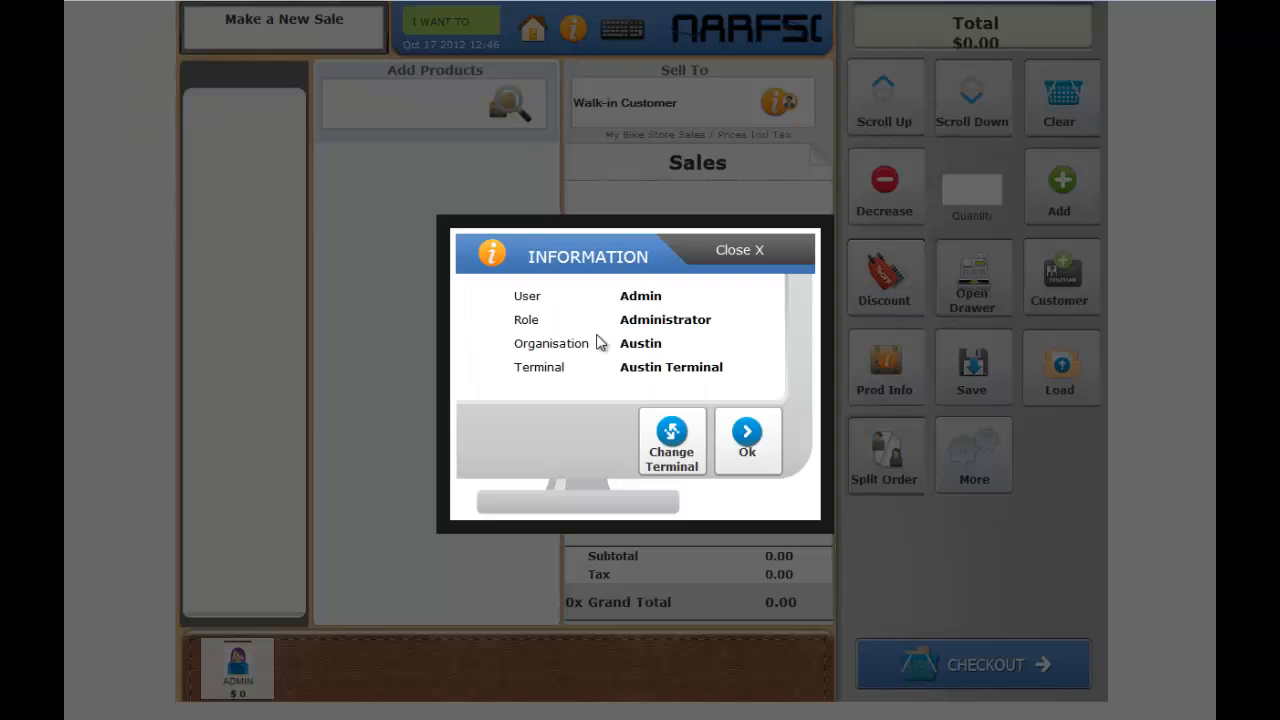
pyautogui.click(669, 443)
pyautogui.click(759, 313)
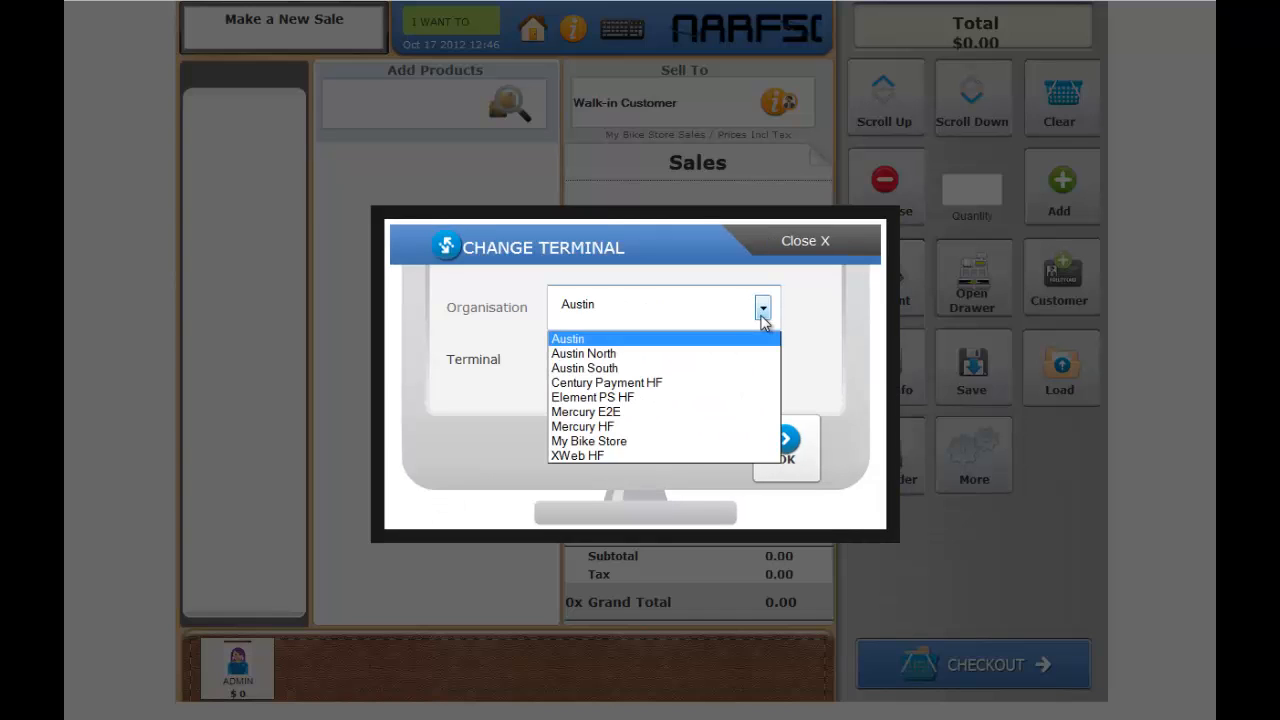
pyautogui.click(609, 369)
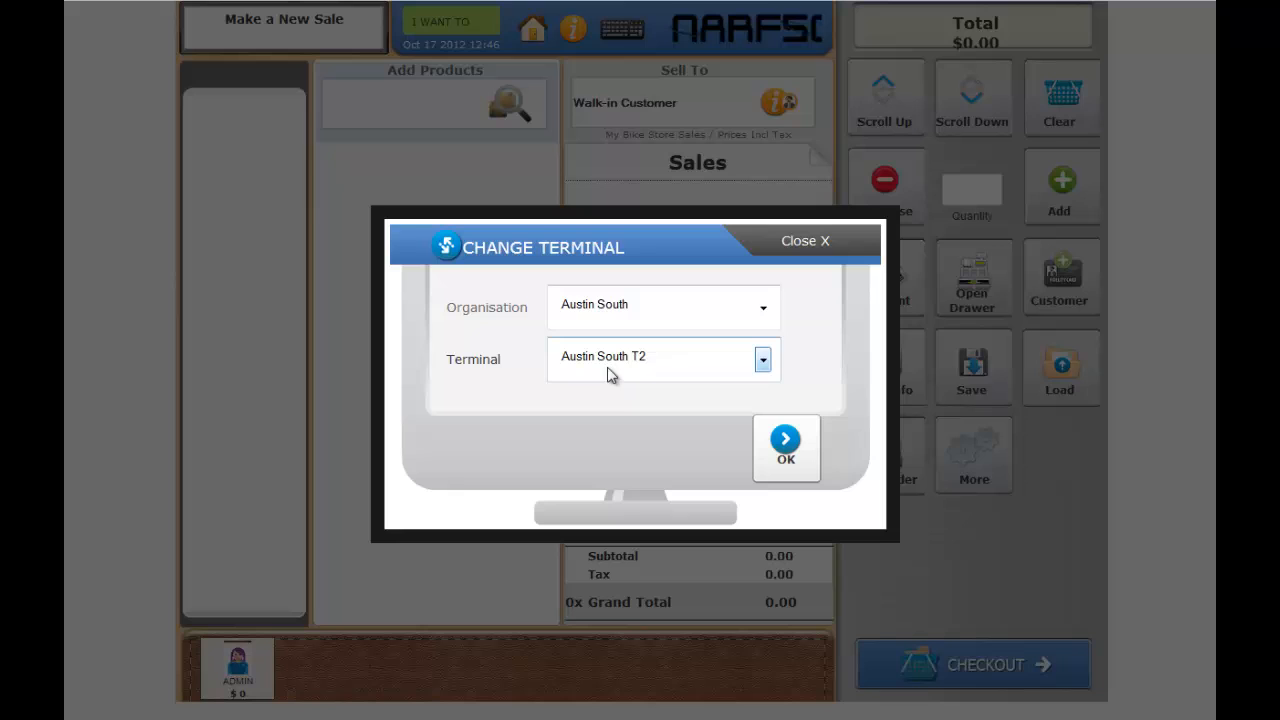
pyautogui.click(762, 362)
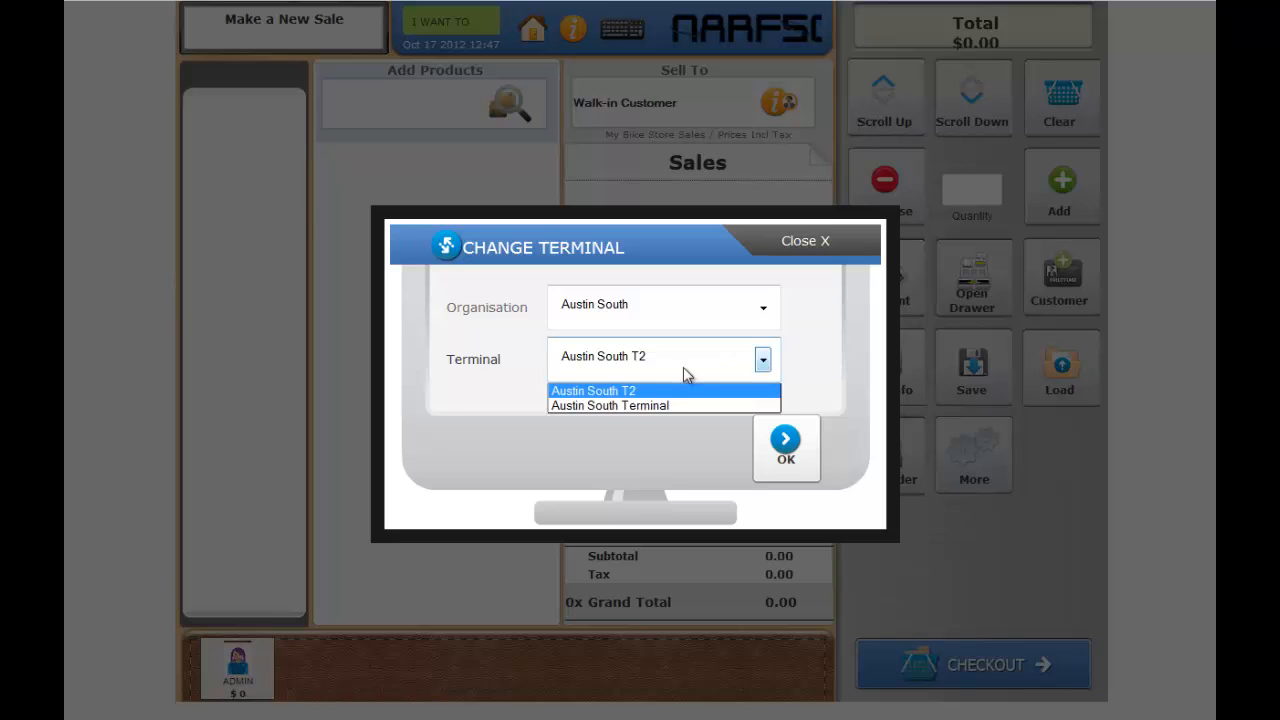
pyautogui.click(590, 391)
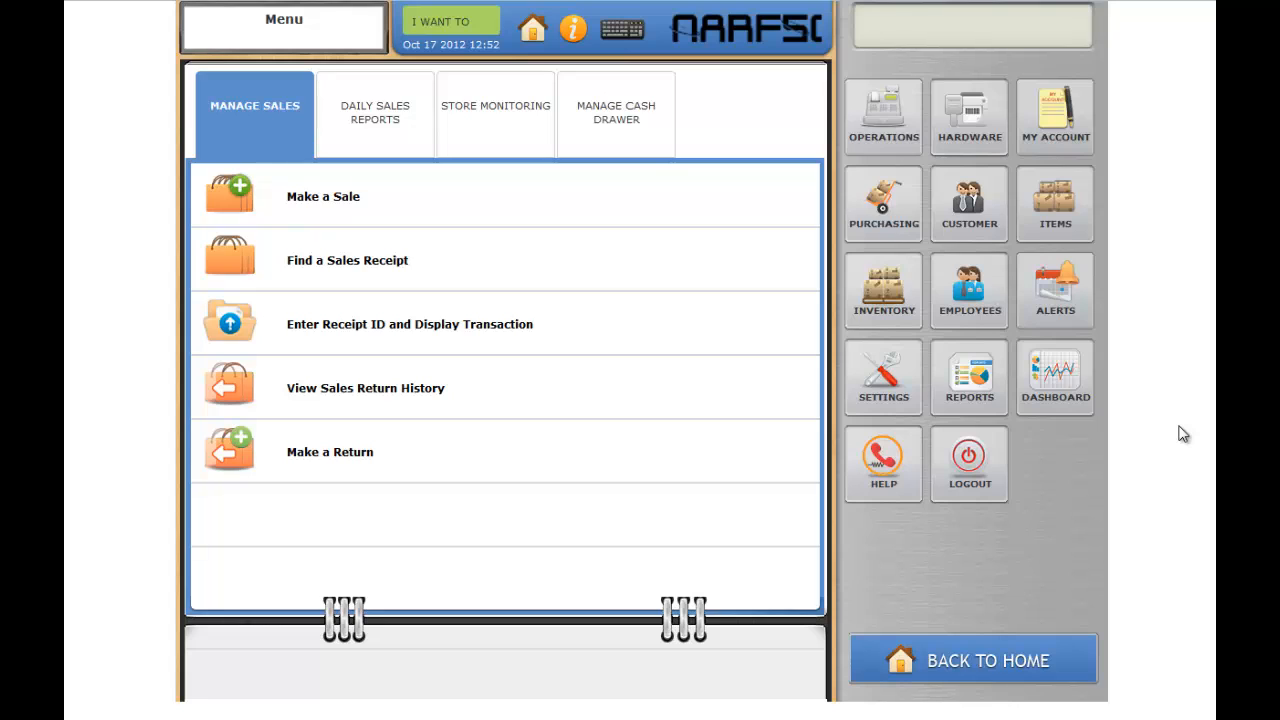
# View the Terminal Sales Report filtered to the Austin South store and the Austin South T2 terminal.
pyautogui.click(978, 390)
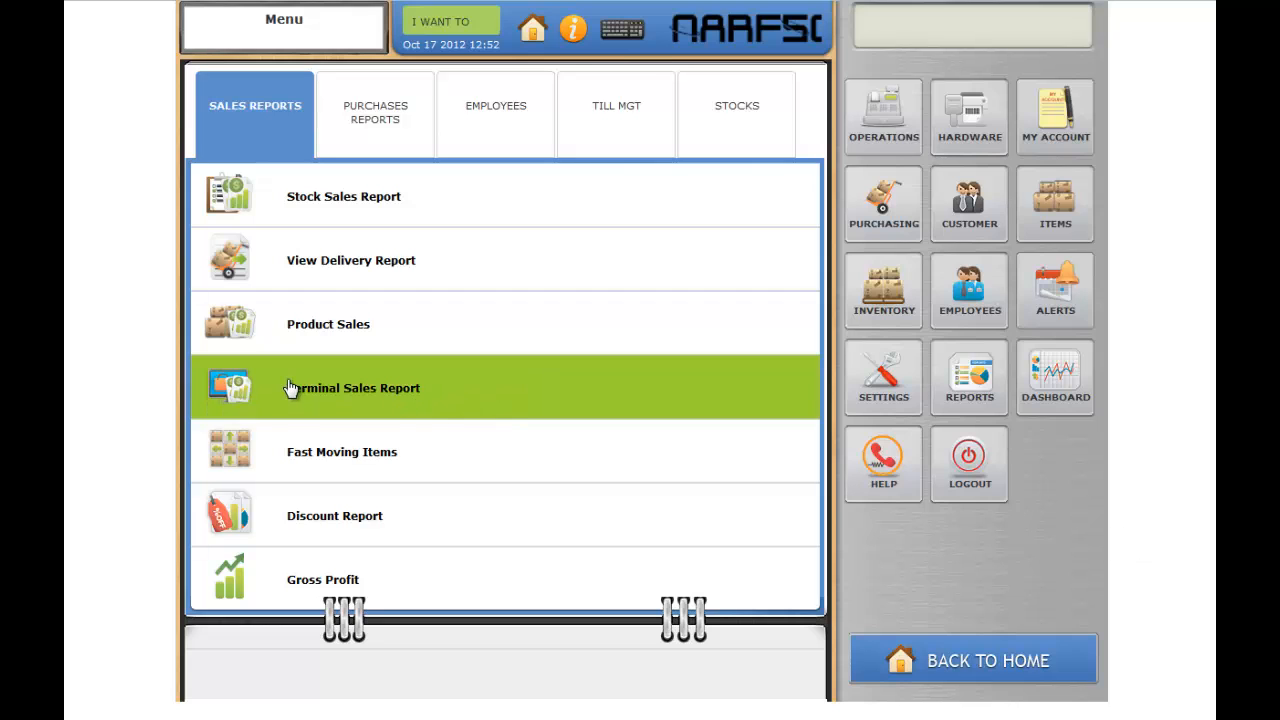
pyautogui.click(369, 386)
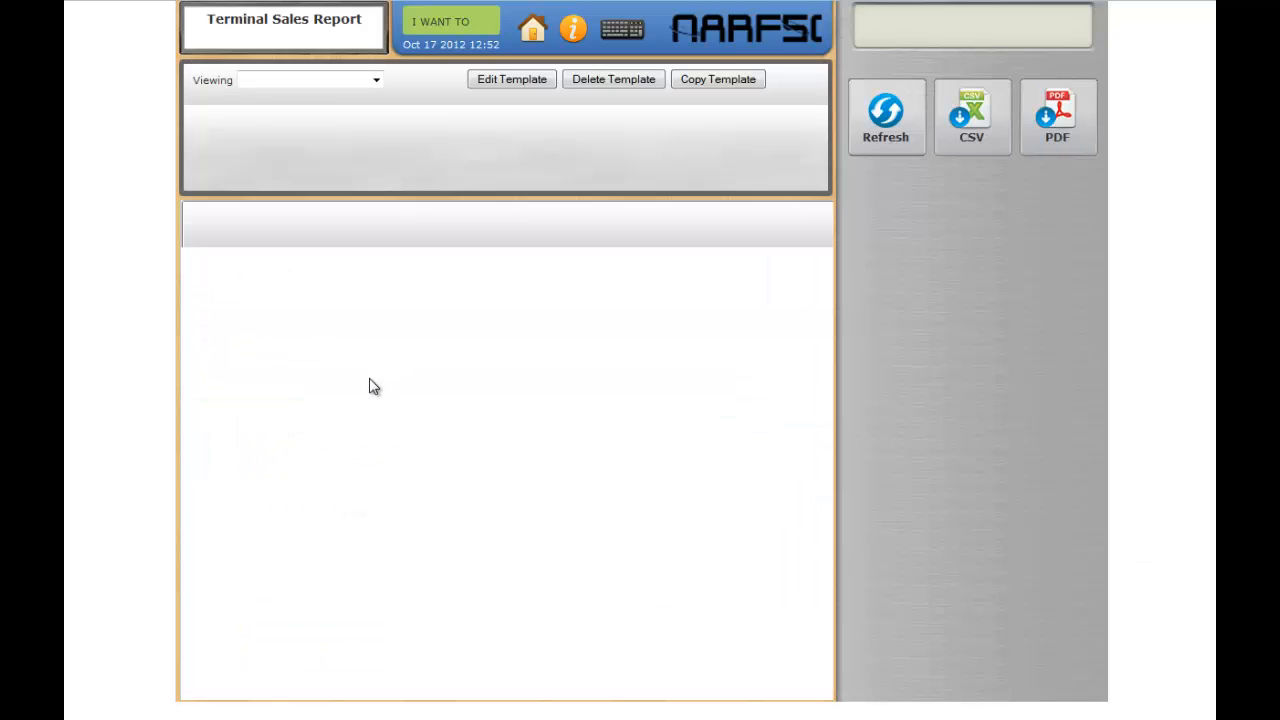
pyautogui.click(376, 80)
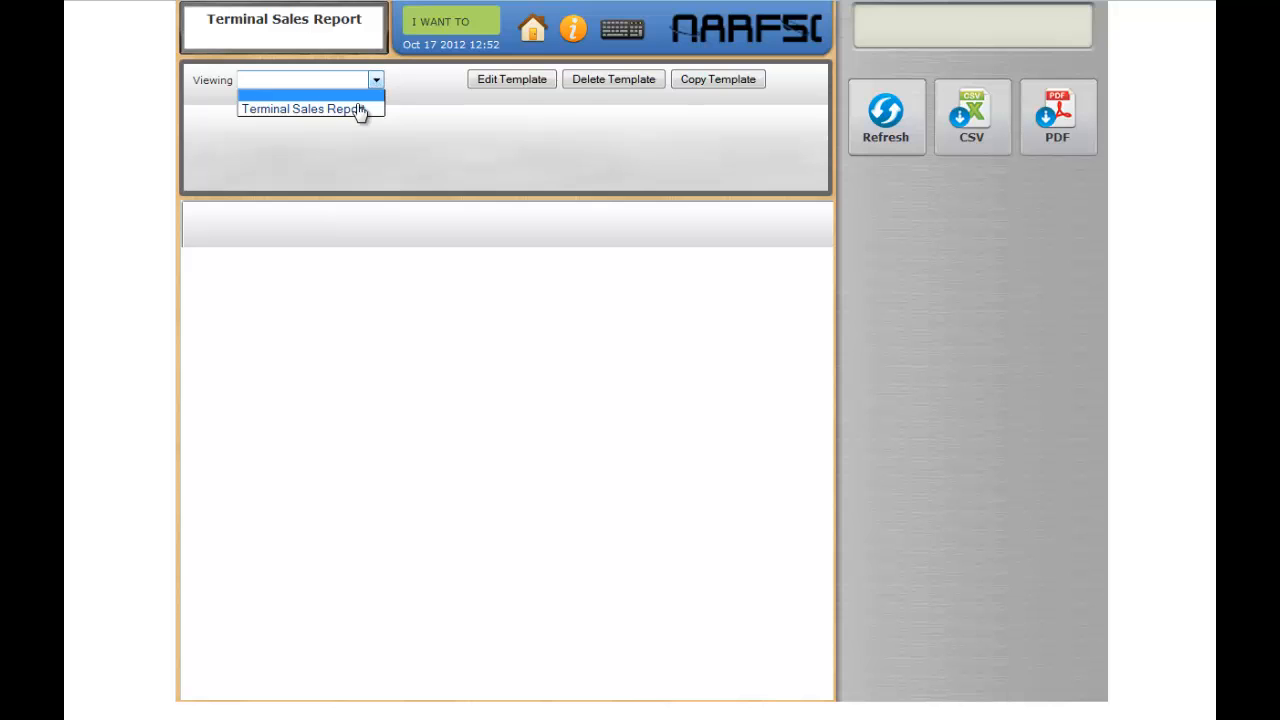
pyautogui.click(357, 109)
pyautogui.click(323, 133)
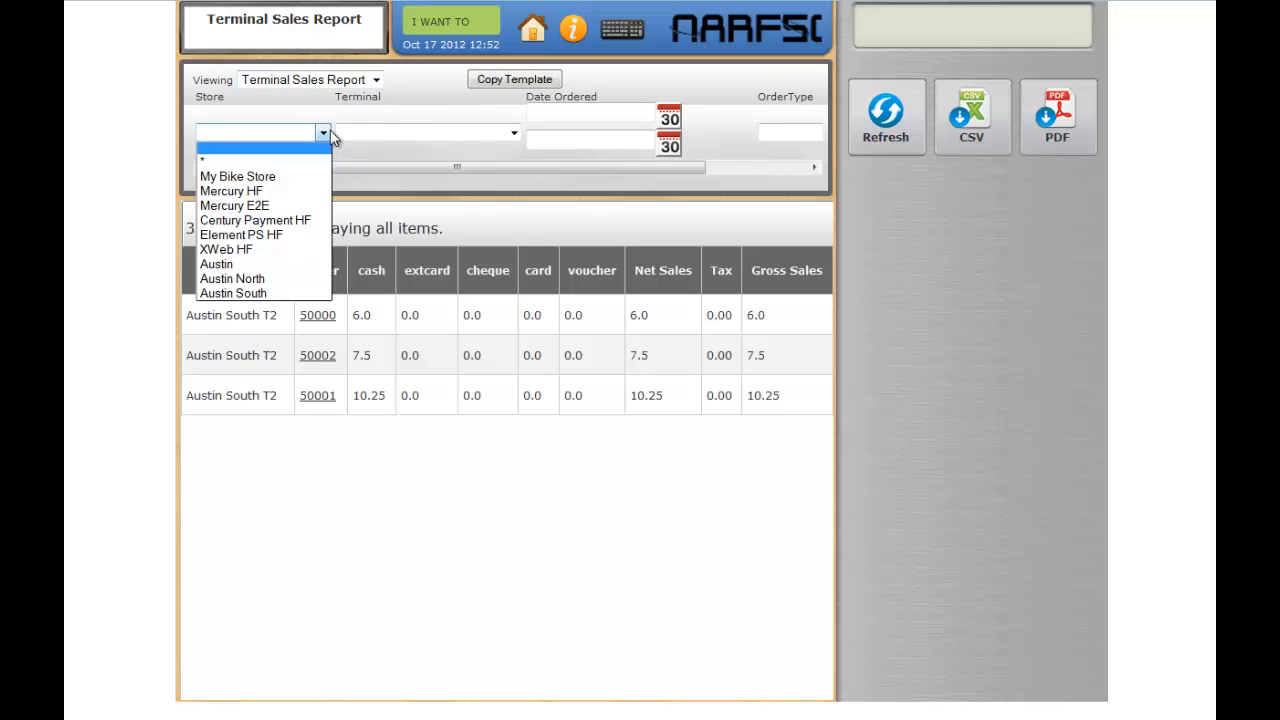
pyautogui.click(263, 294)
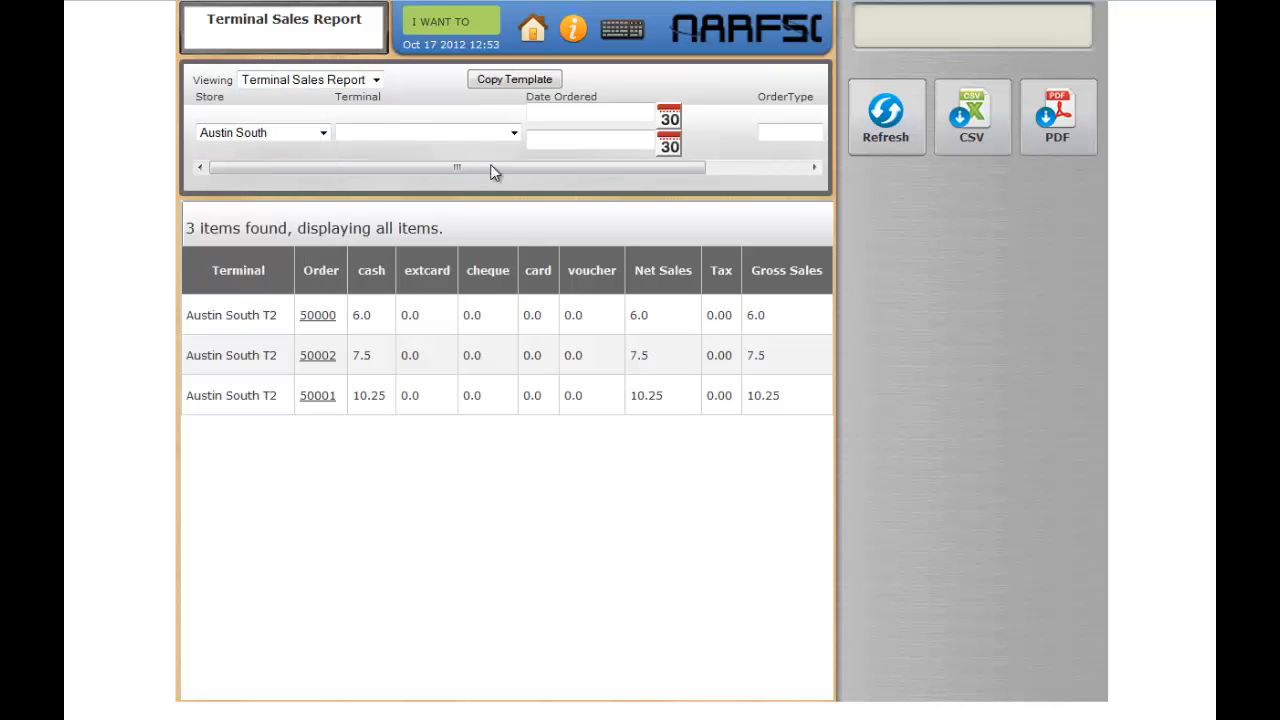
pyautogui.click(514, 133)
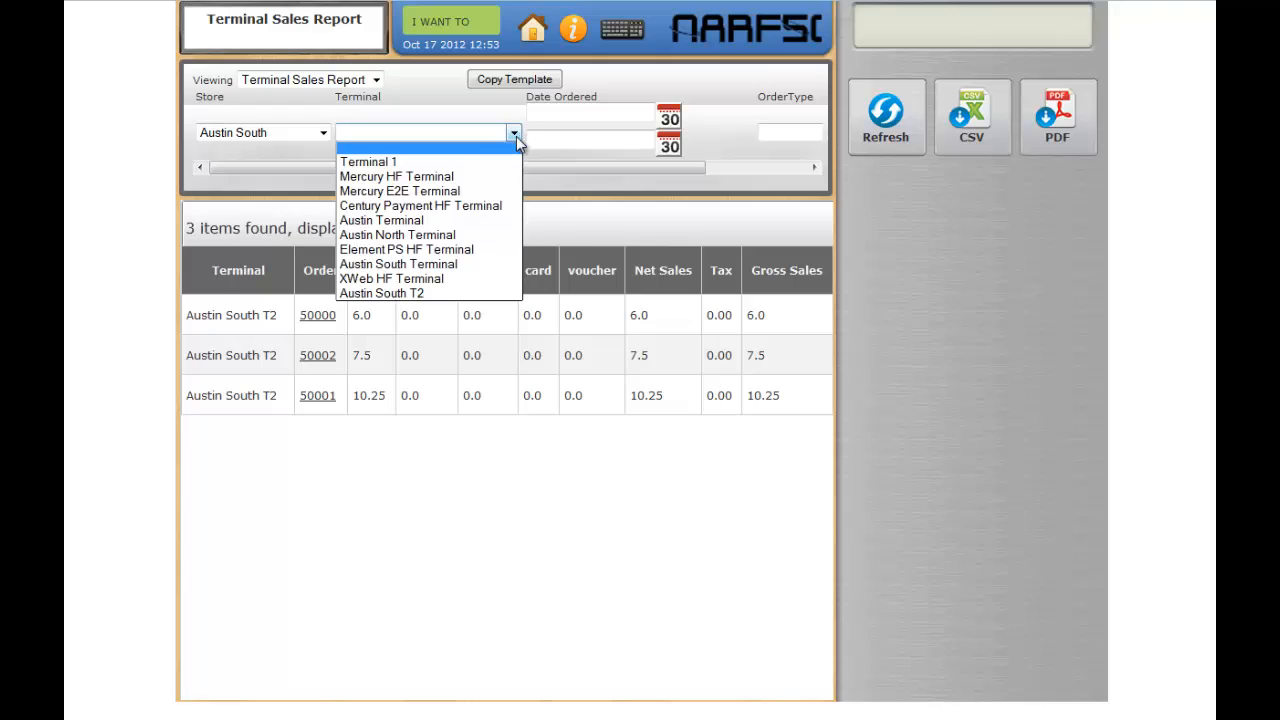
pyautogui.click(409, 300)
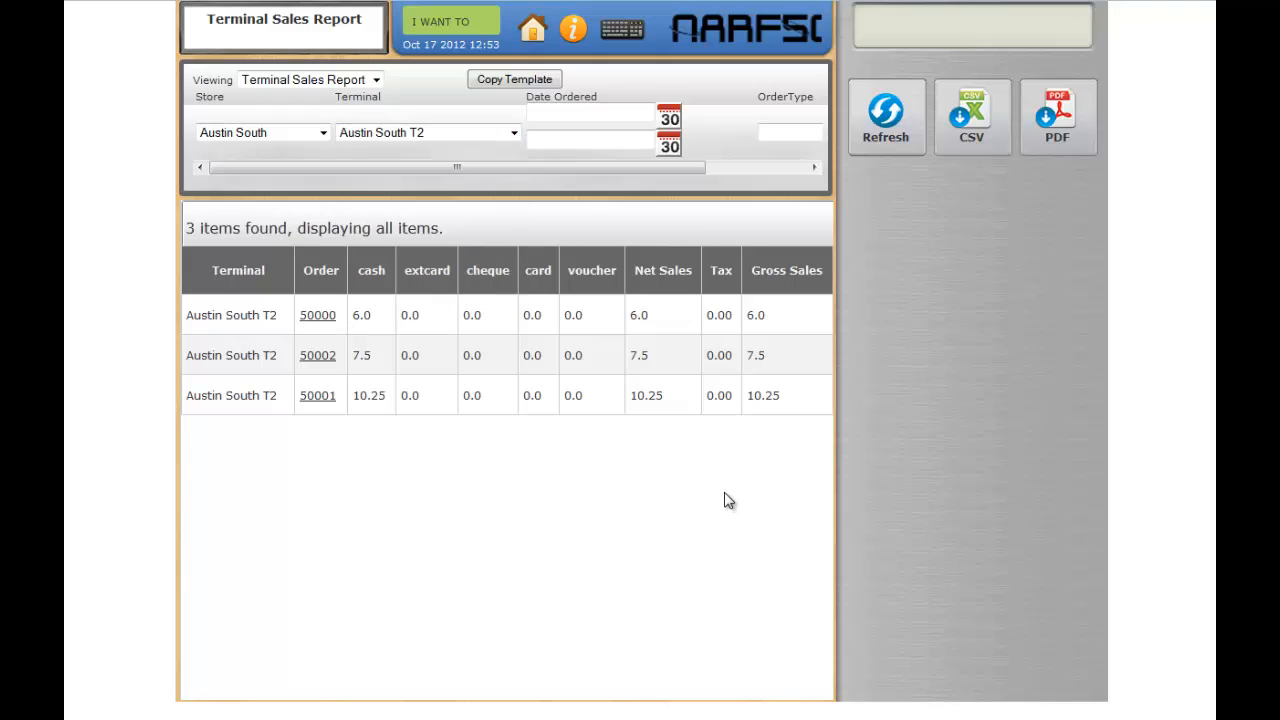